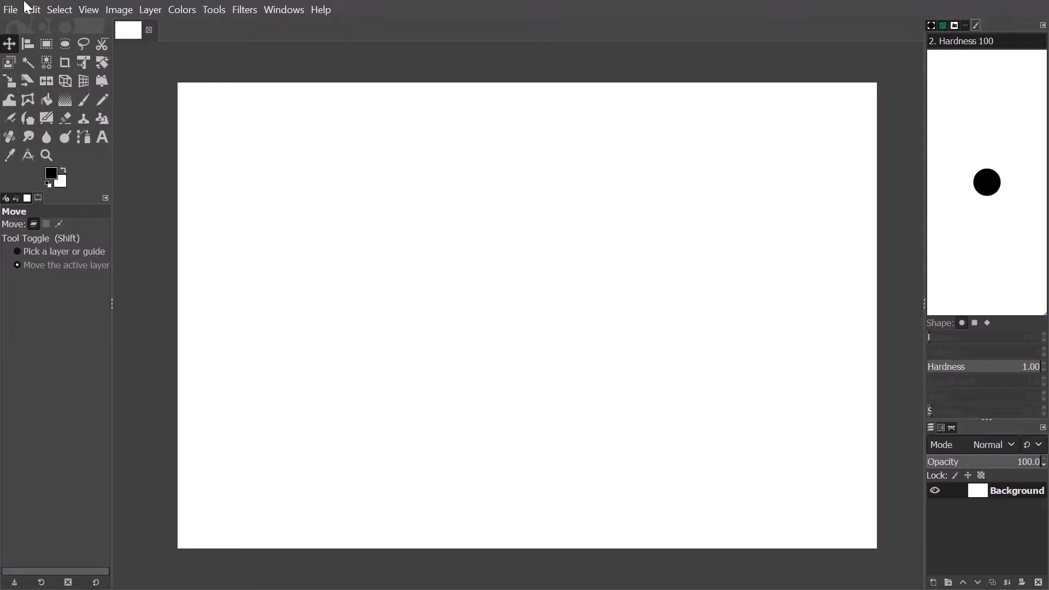
Open the photo Man 1920x1280.jpg as a new layer above the white background.
left_click(8, 10)
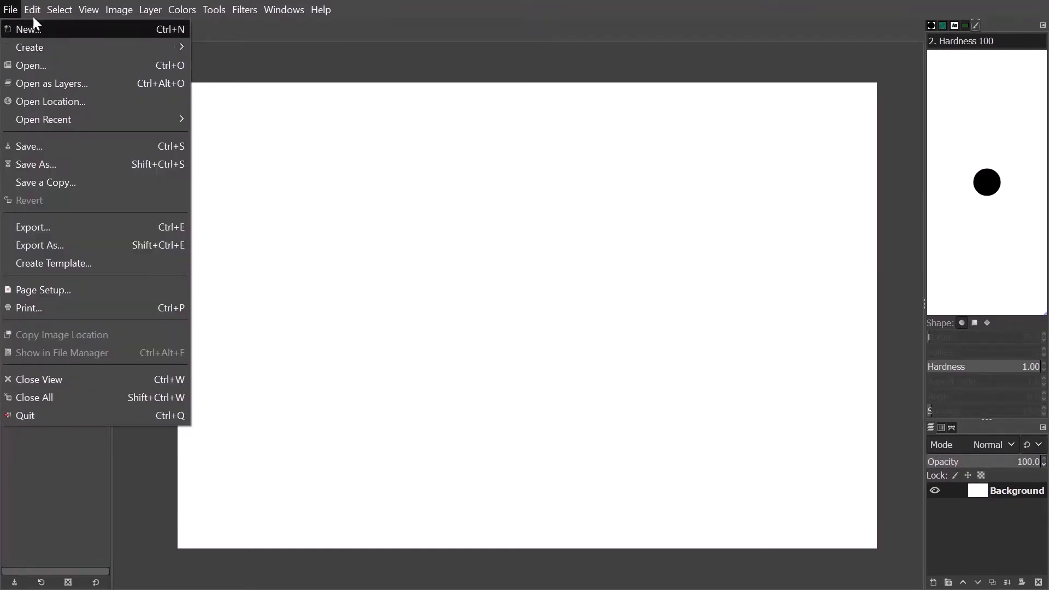
left_click(15, 7)
left_click(15, 7)
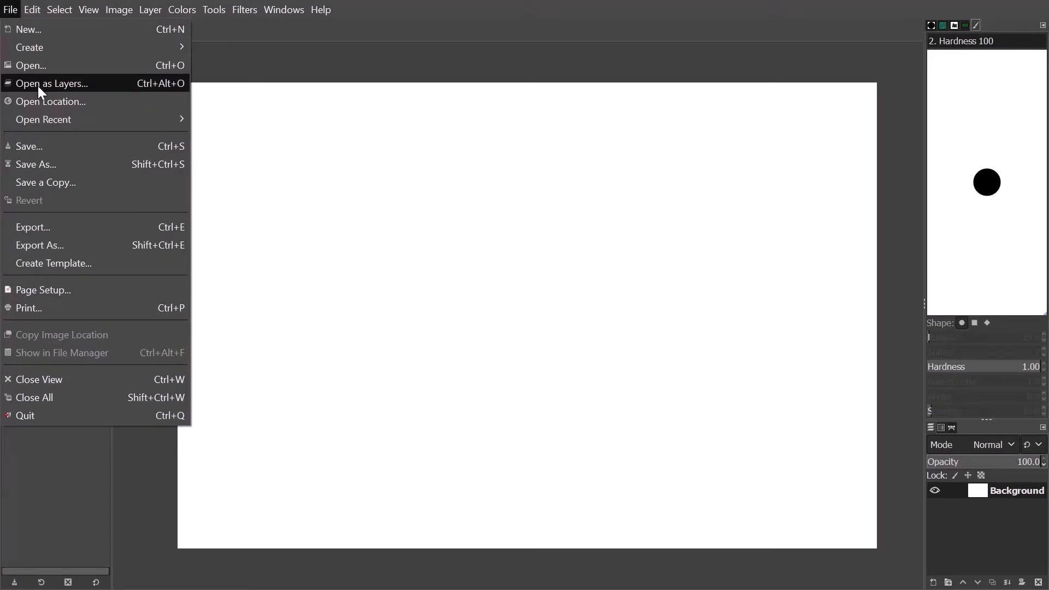
left_click(41, 87)
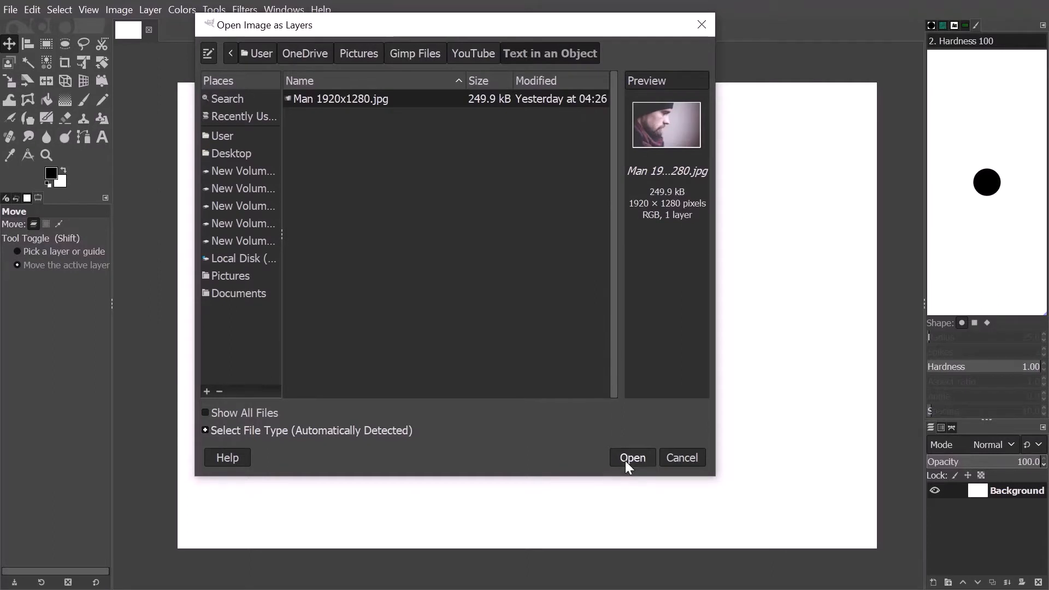
left_click(630, 461)
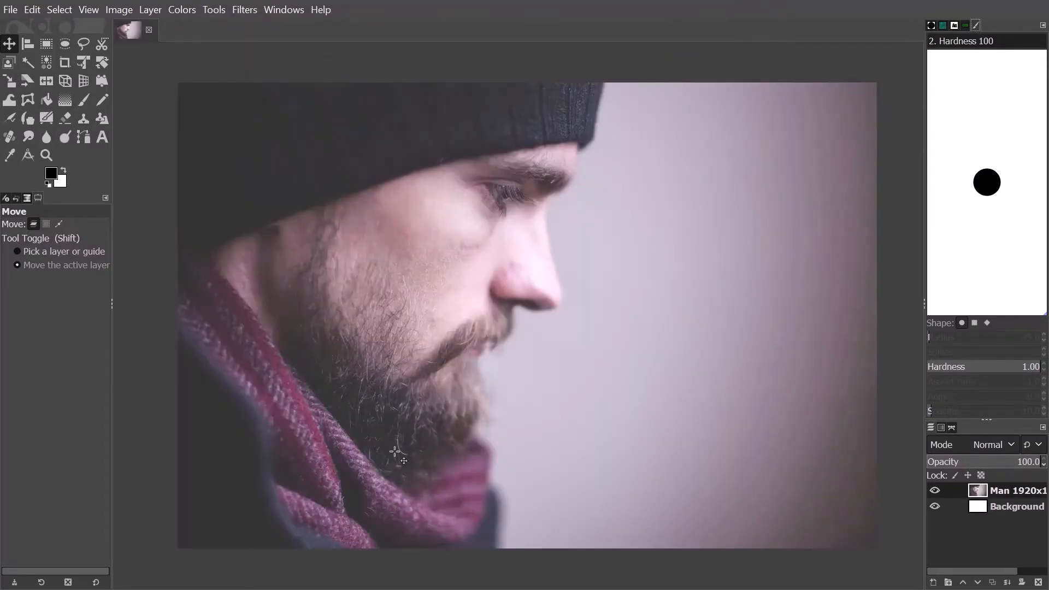
left_click(935, 493)
left_click(936, 493)
Choose the Paintbrush with the 2. Hardness 100 brush and set its size to 17.
left_click(86, 101)
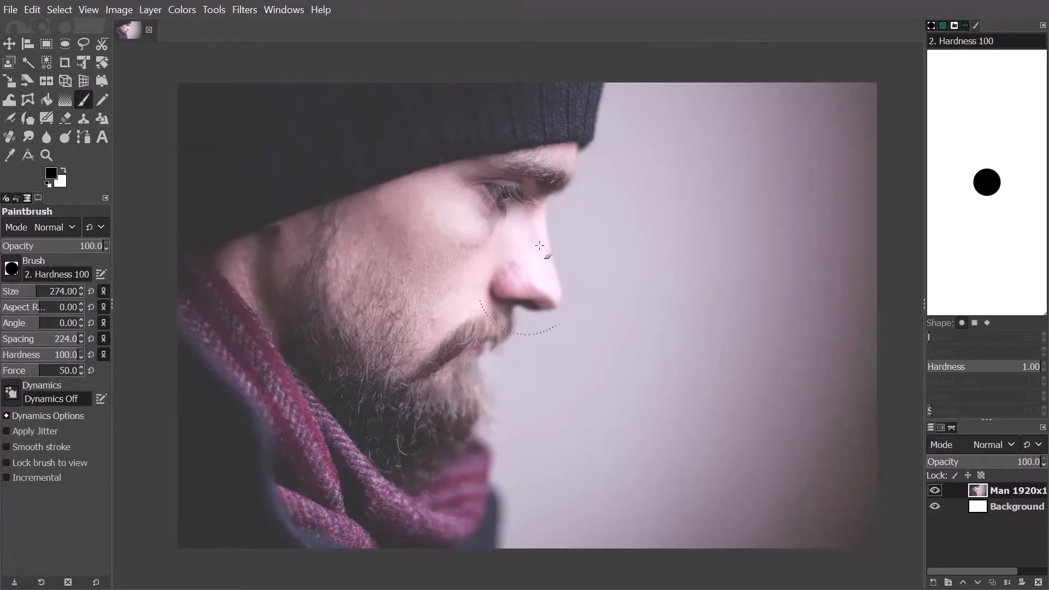
left_click(2, 292)
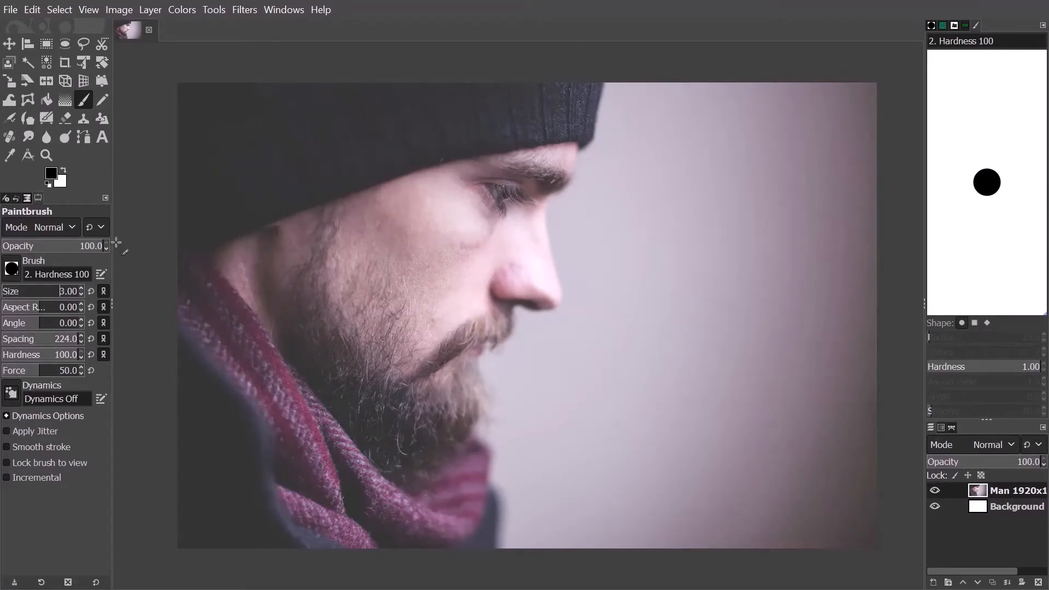
left_click(30, 293)
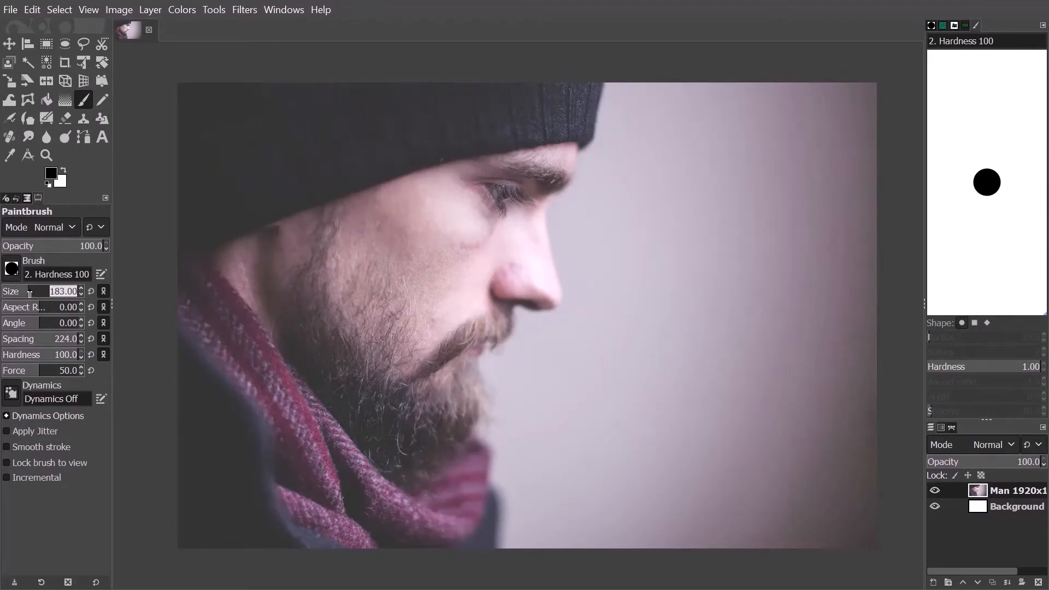
type("10")
key("Return")
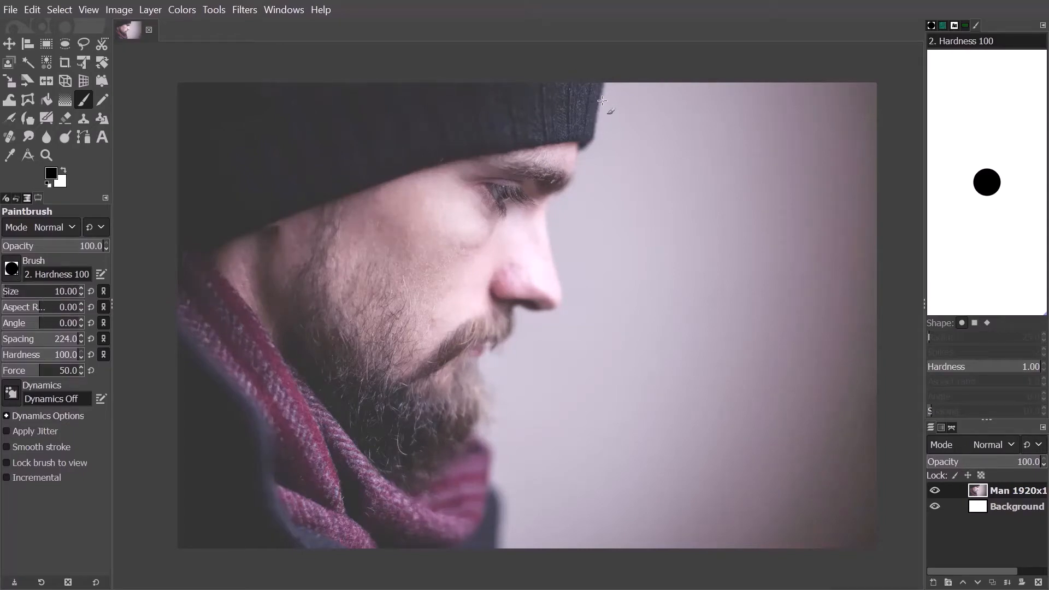
scroll(601, 101, "up", 4)
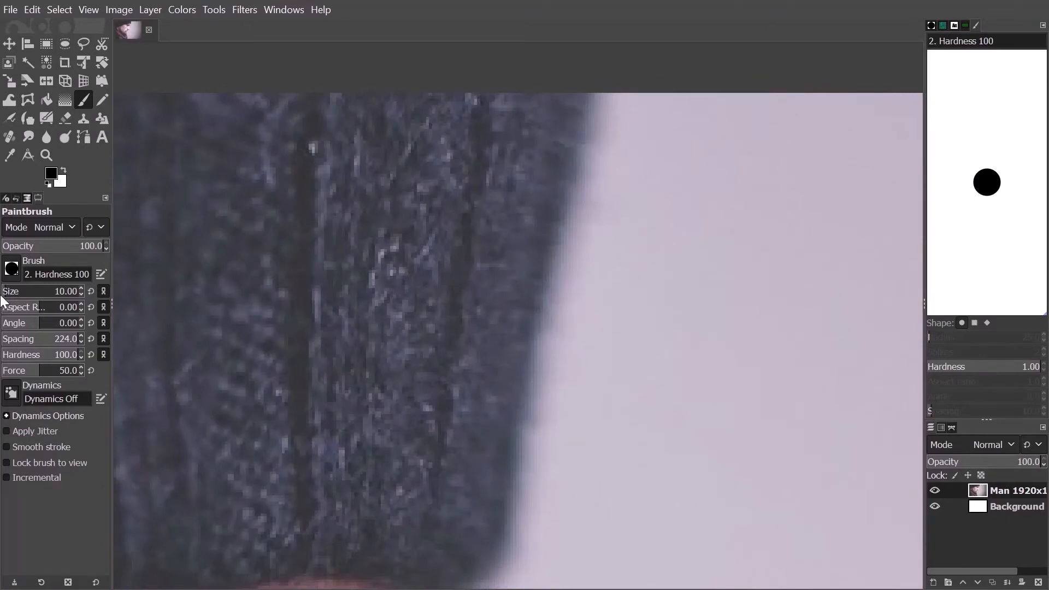
left_click_drag(3, 291, 7, 293)
scroll(5, 291, "down", 2)
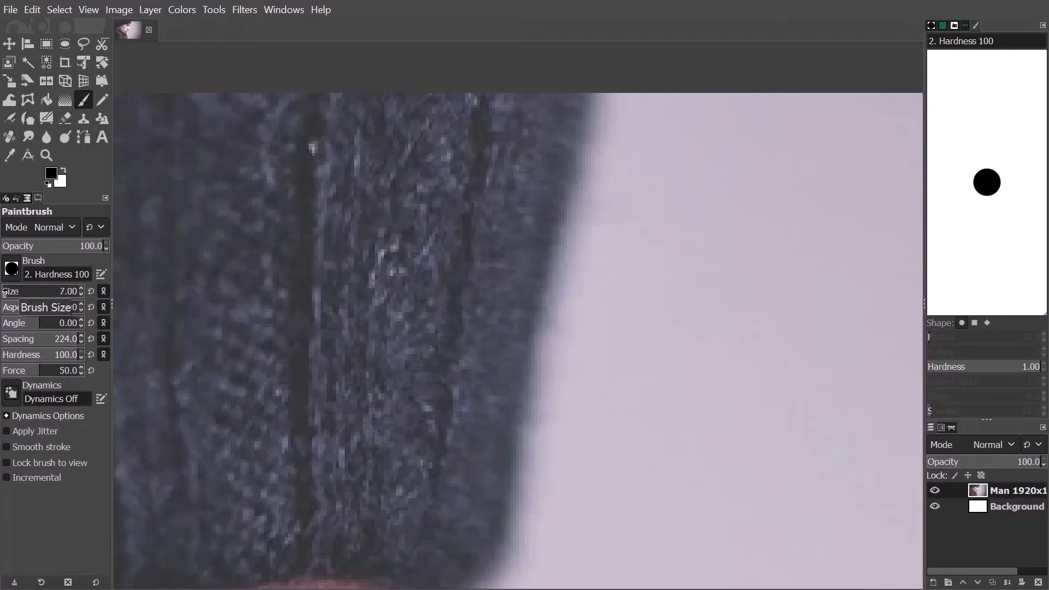
left_click_drag(4, 294, 11, 300)
left_click_drag(5, 293, 8, 292)
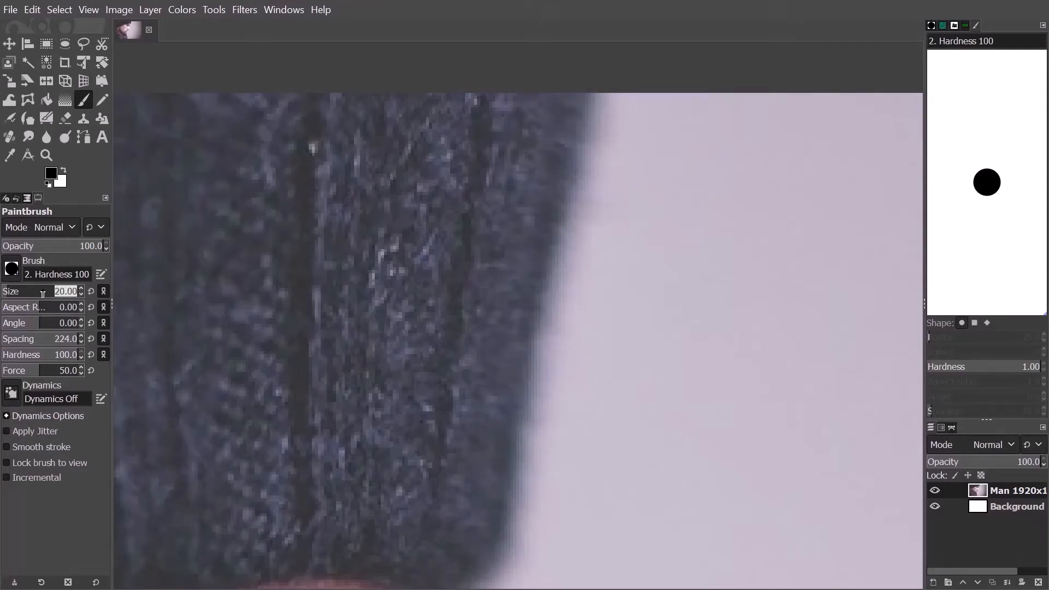
type("17")
key("Return")
Add a transparent layer and trace the man's profile on it in black, from the hat down to the scarf.
left_click(936, 585)
left_click(967, 537)
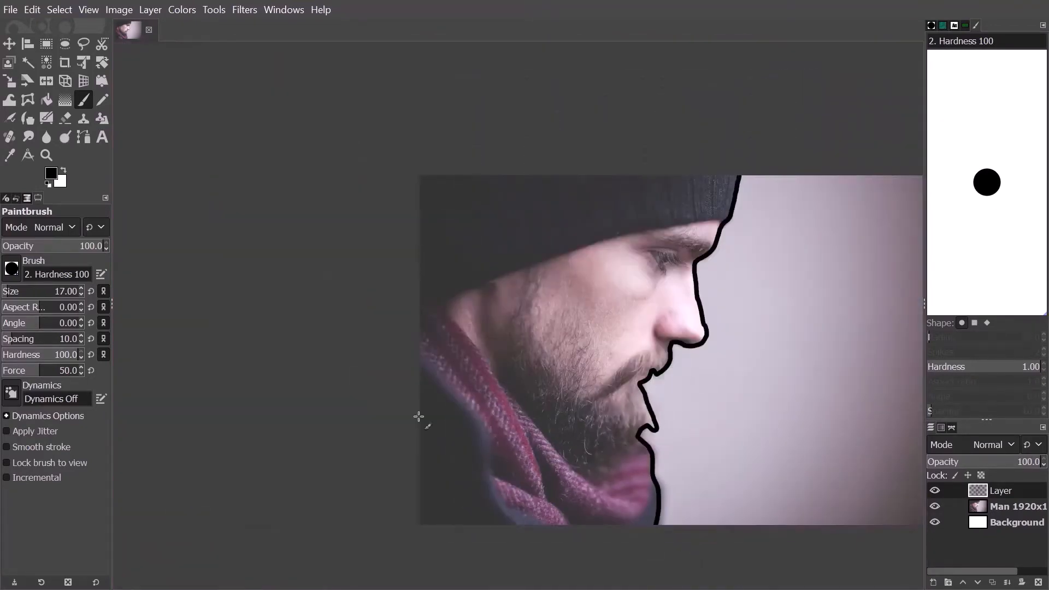
scroll(418, 416, "down", 1)
scroll(603, 474, "up", 1)
scroll(587, 432, "up", 1)
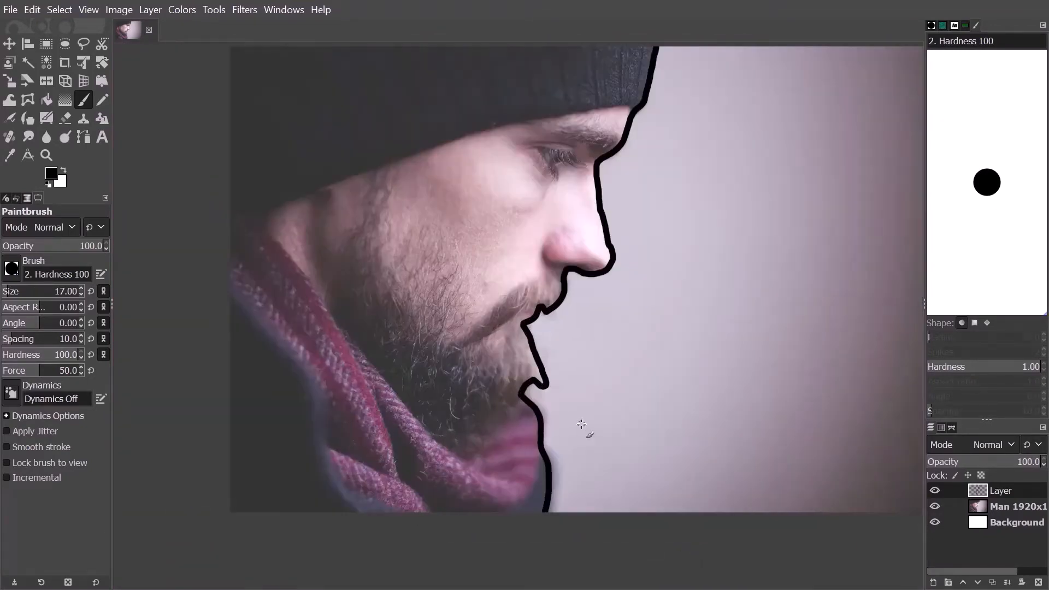
scroll(581, 424, "down", 1)
scroll(571, 444, "down", 1)
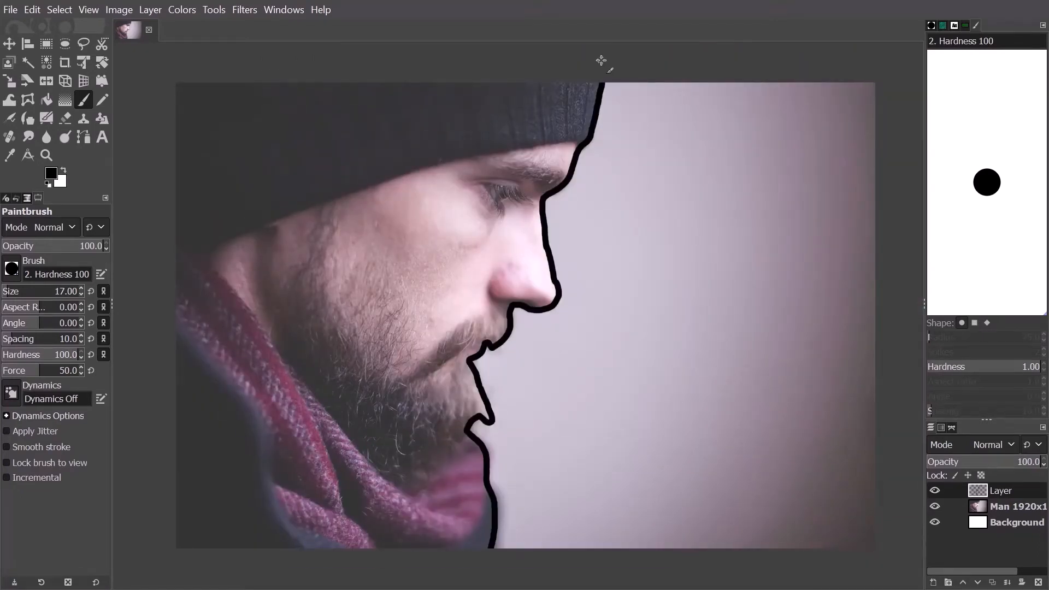
Hide the photo layer and fill the head side of the traced outline with black.
left_click(933, 509)
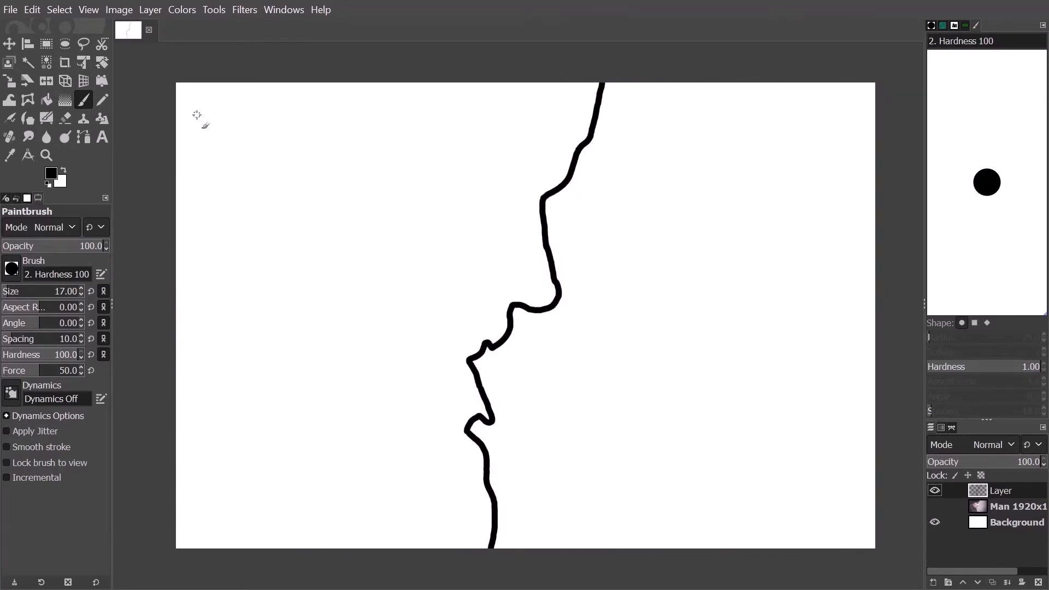
key("shift+b")
left_click(246, 143)
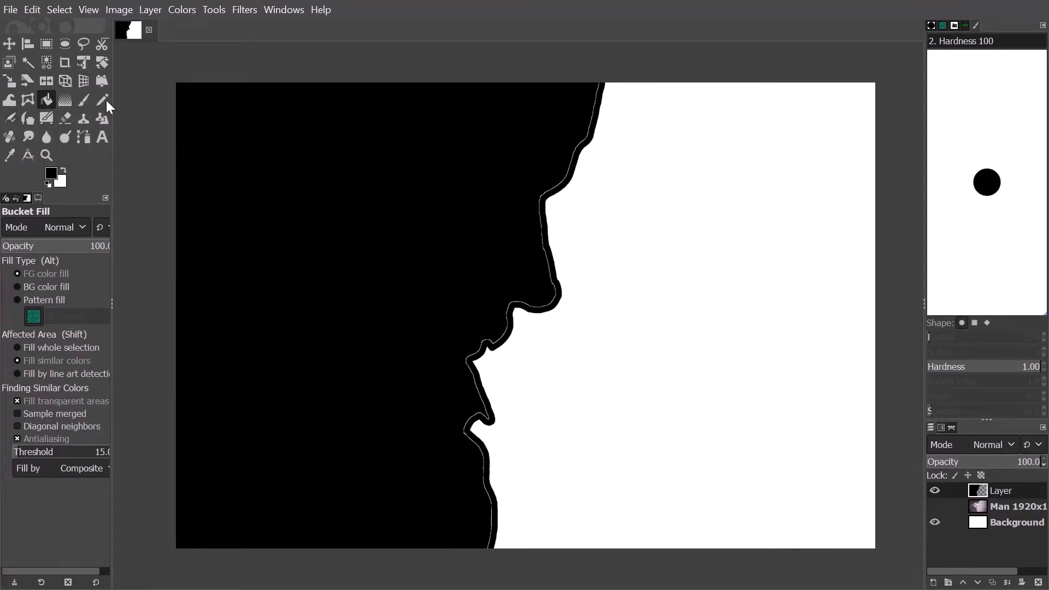
Create a selection from the painted layer's alpha and grow it by 1 px.
right_click(1001, 490)
left_click(932, 475)
left_click(59, 9)
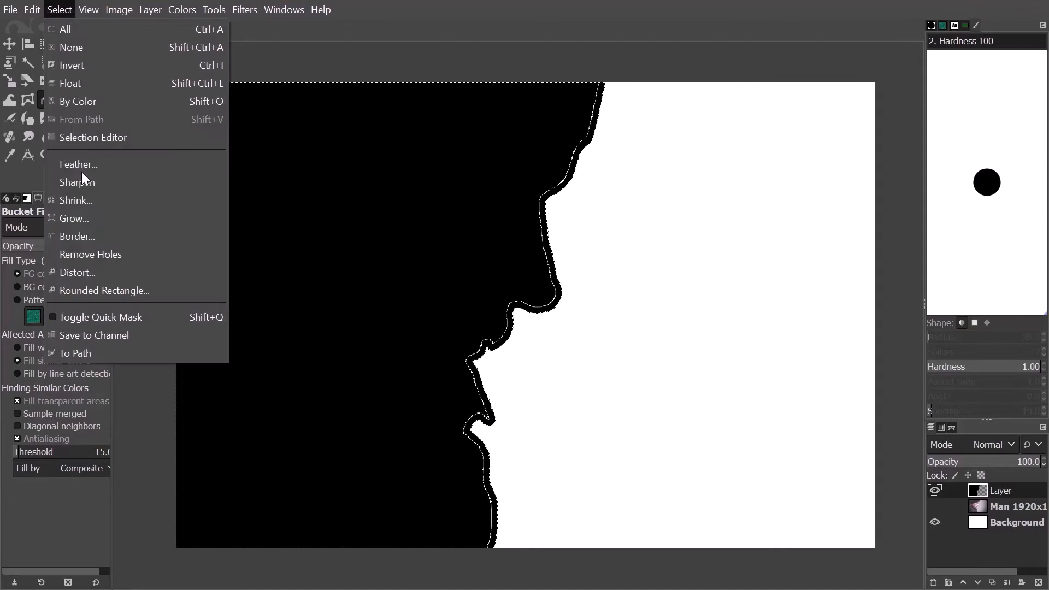
left_click(80, 213)
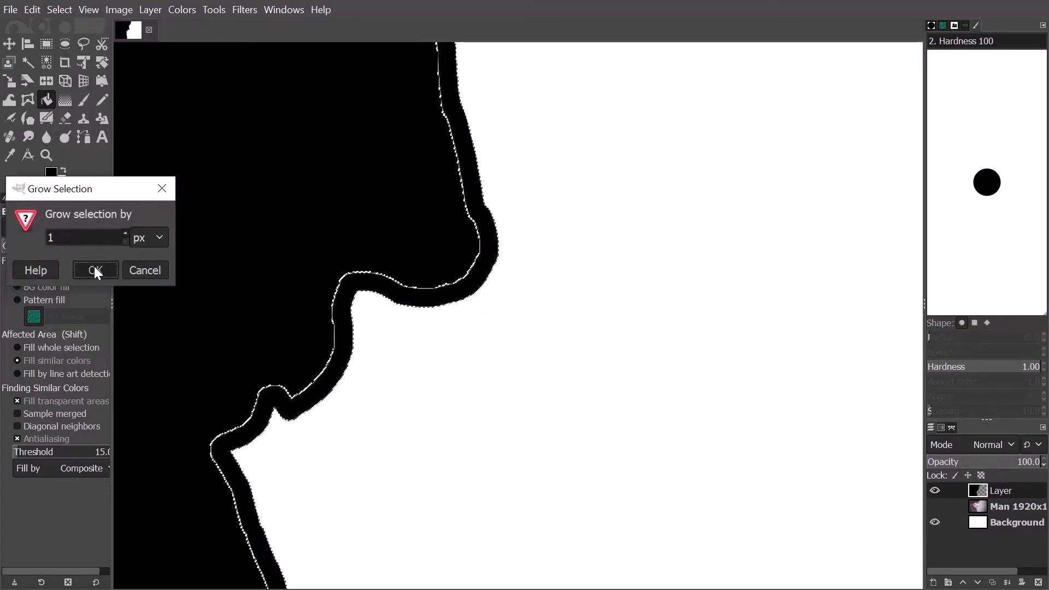
left_click(94, 270)
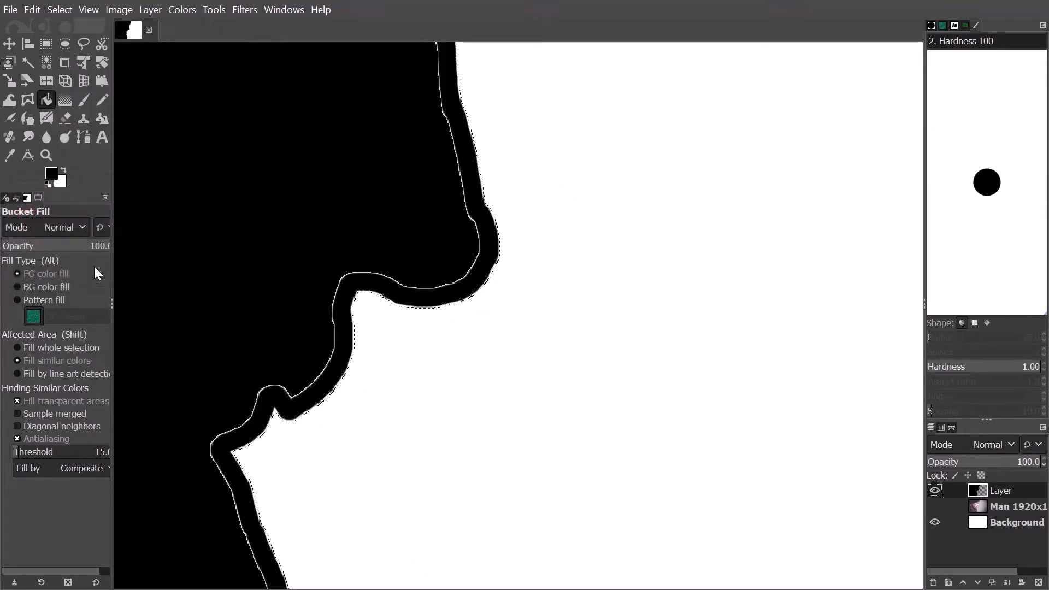
scroll(434, 316, "down", 4)
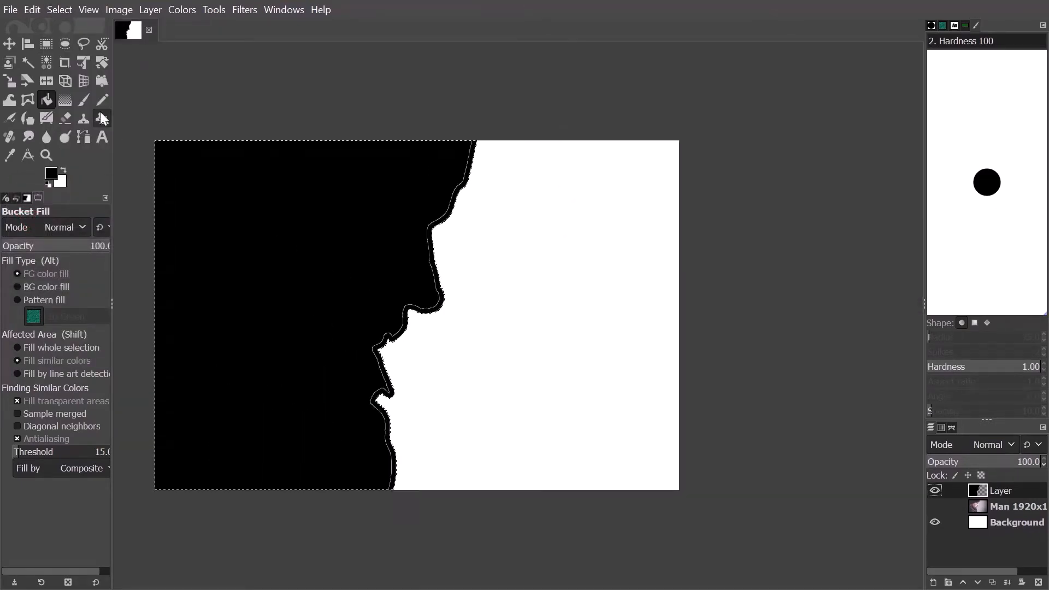
Fill the grown selection with the black foreground color to close the thin gap along the outline, and clear the selection.
left_click(32, 10)
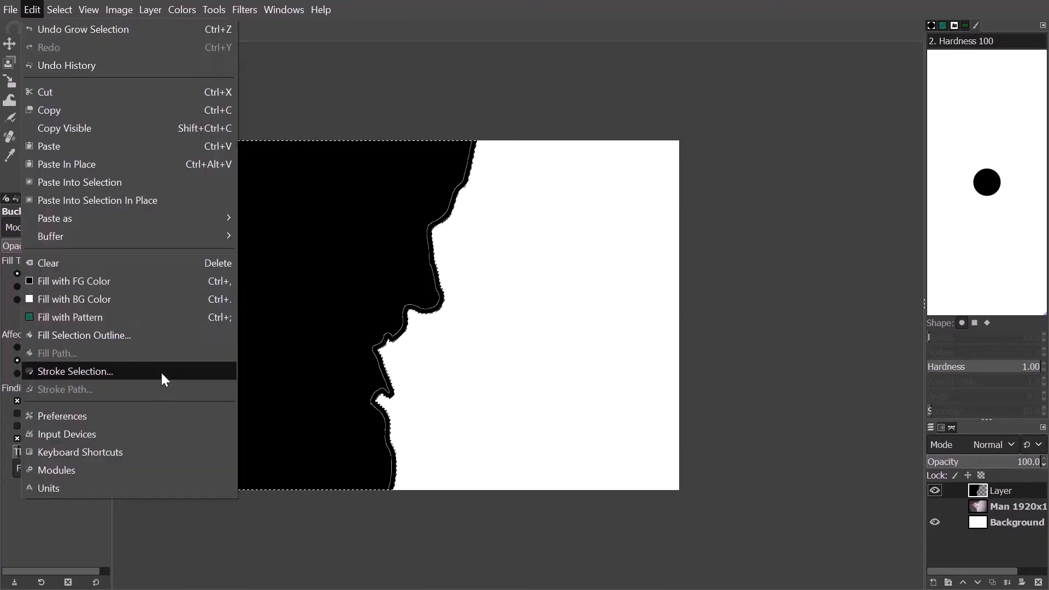
left_click(139, 281)
scroll(561, 392, "up", 1)
scroll(564, 392, "down", 1)
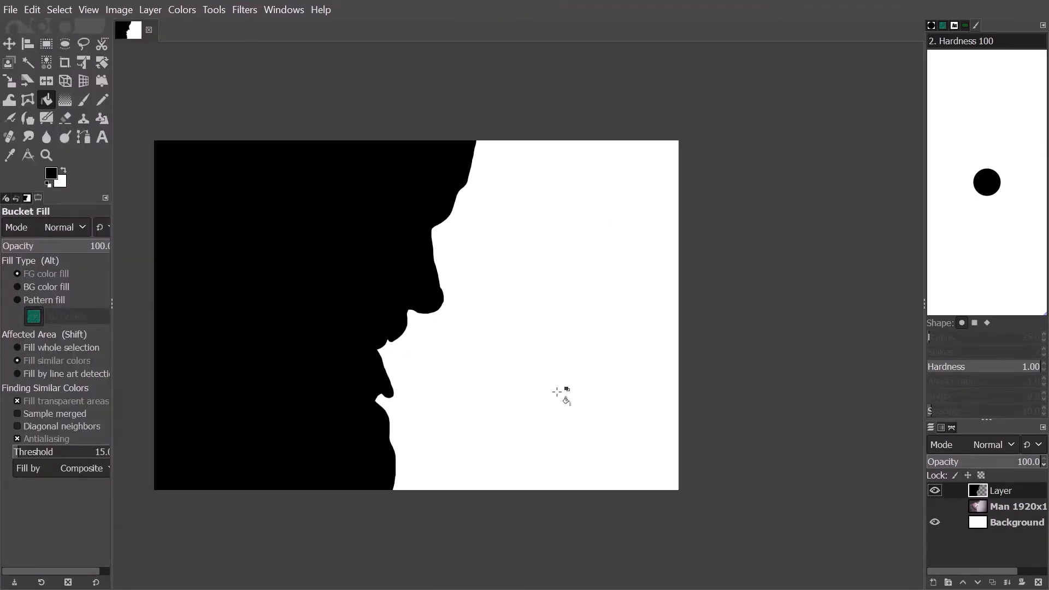
scroll(243, 405, "up", 1)
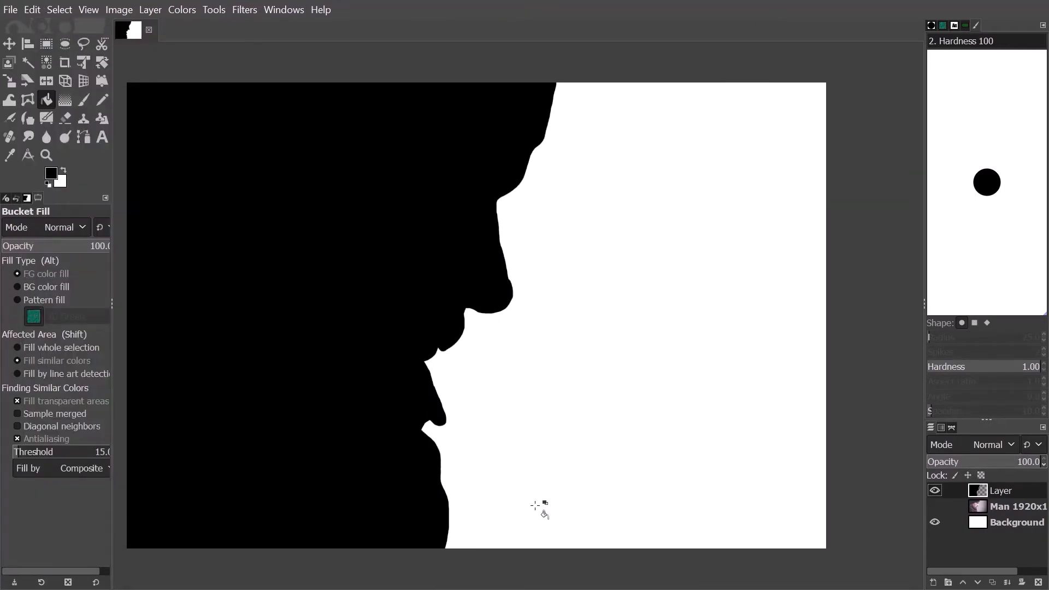
scroll(499, 483, "up", 1)
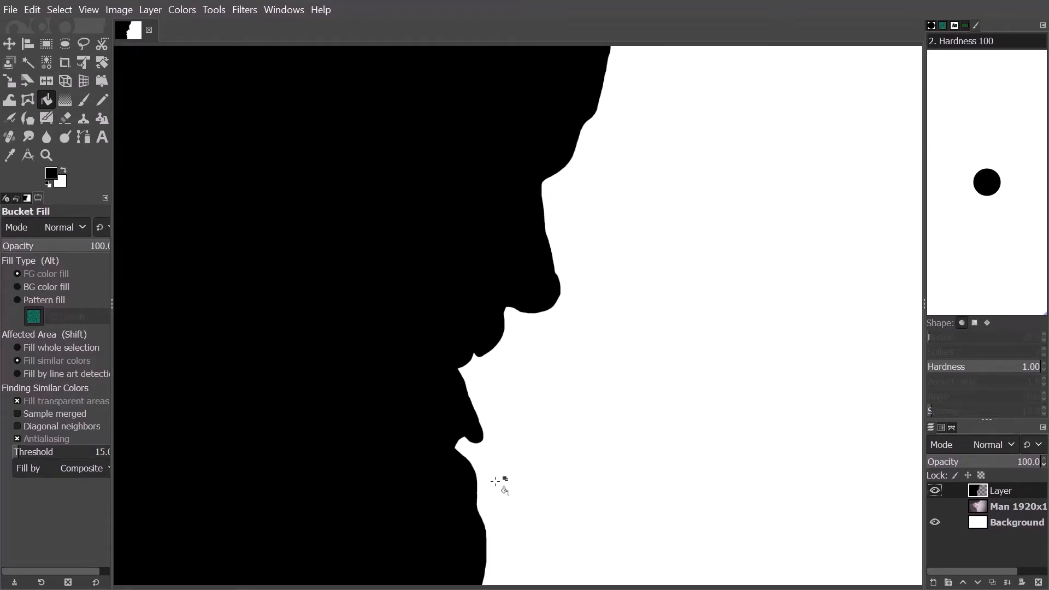
scroll(462, 475, "down", 1)
scroll(460, 473, "down", 1)
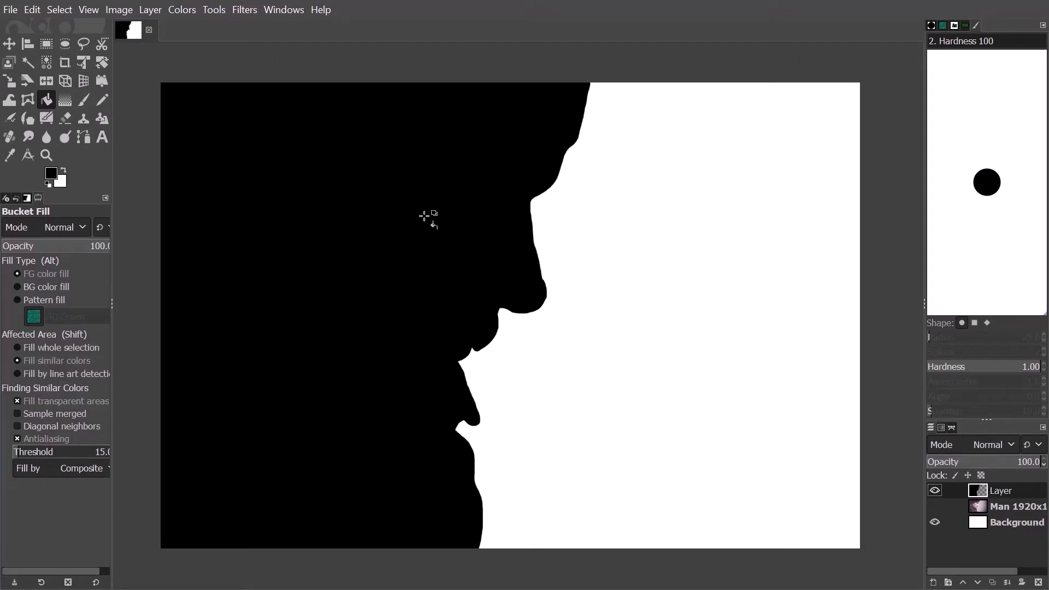
Delete the man photo layer, keeping only the silhouette and the white background.
left_click(948, 510)
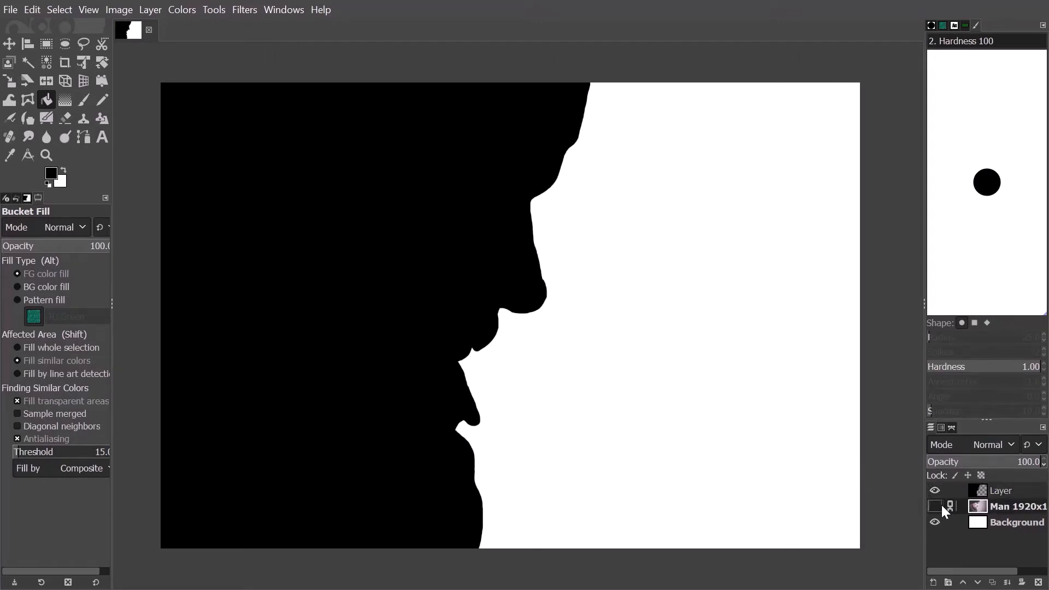
left_click(935, 507)
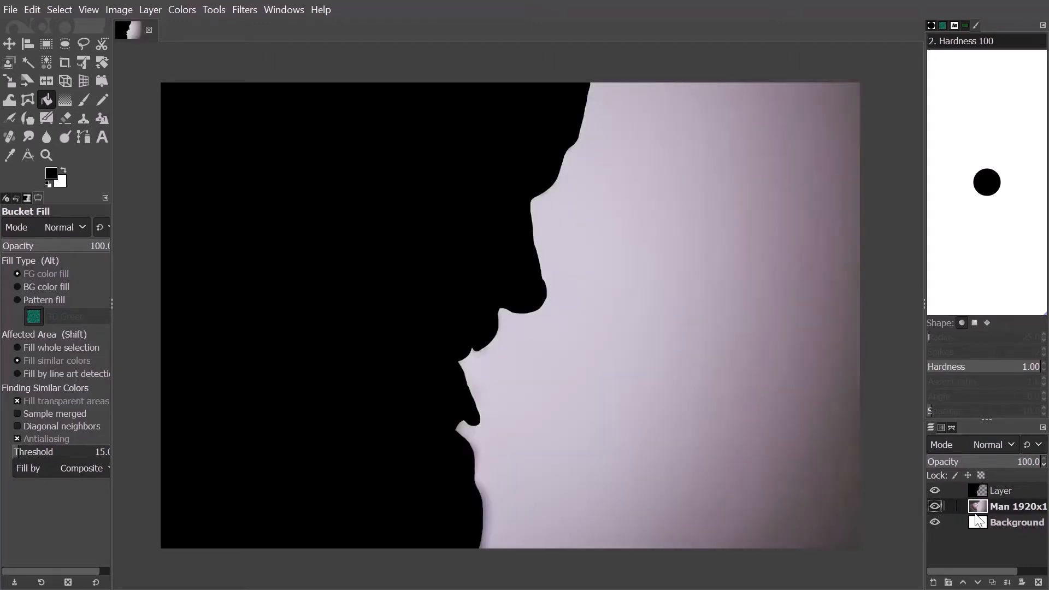
left_click(1038, 582)
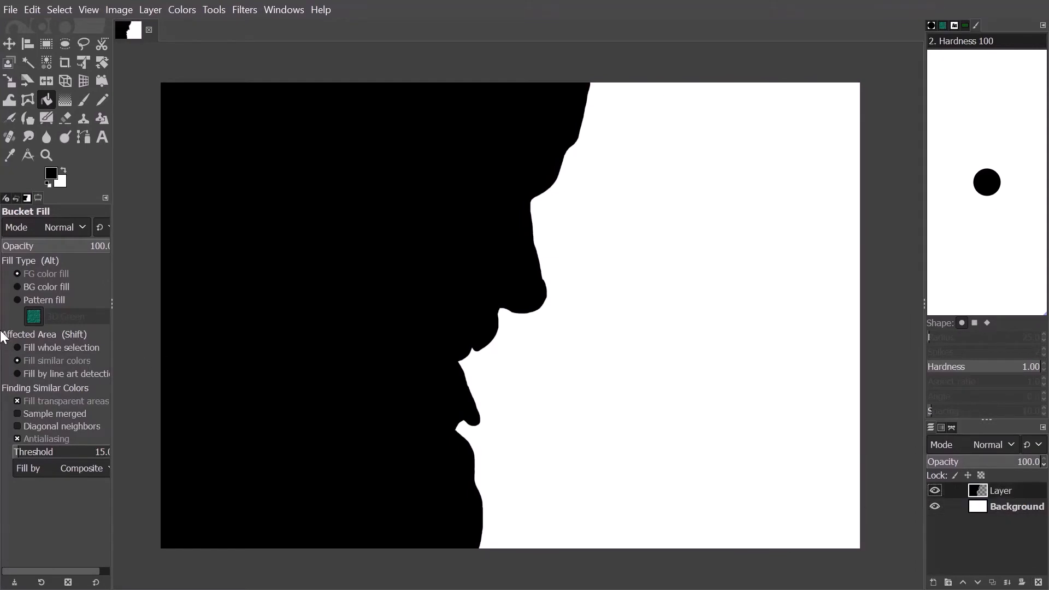
Create a text box covering the whole canvas in Impact Condensed and set its text color to white (ffffff).
left_click(101, 137)
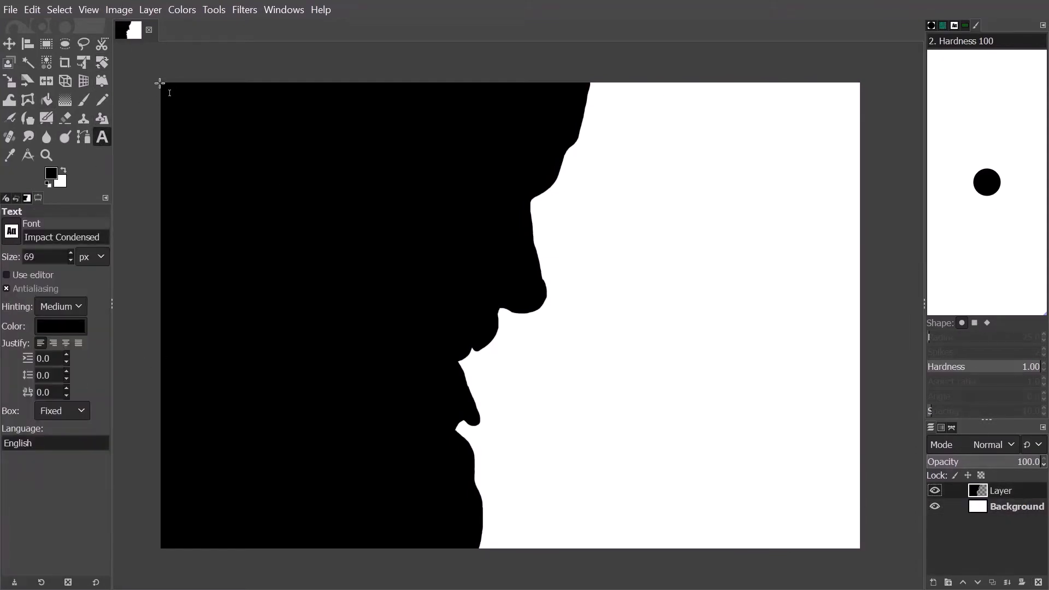
left_click_drag(160, 83, 859, 549)
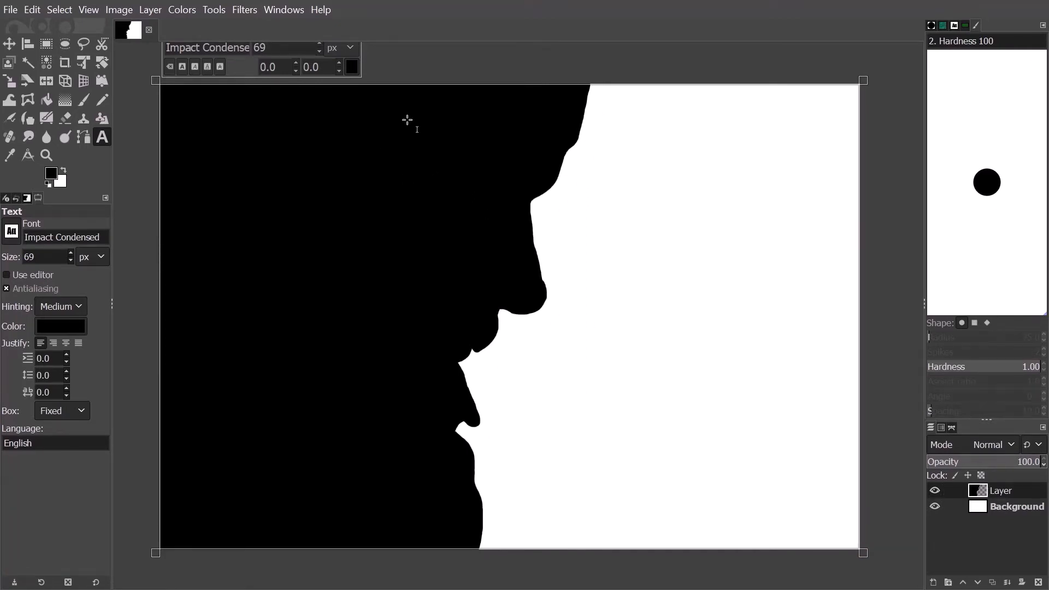
left_click(353, 68)
left_click_drag(257, 76, 237, 45)
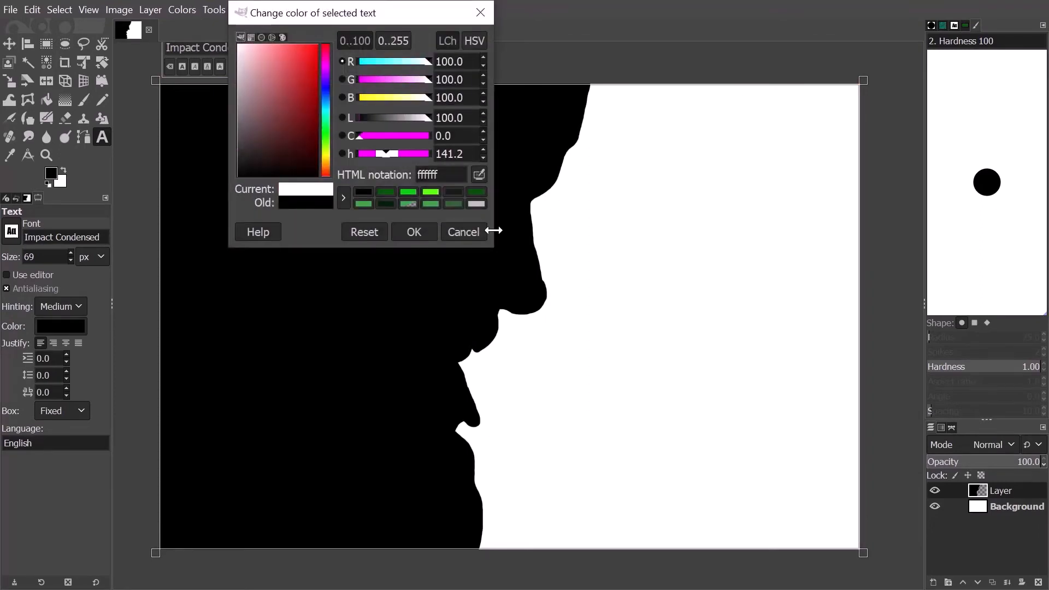
left_click(415, 231)
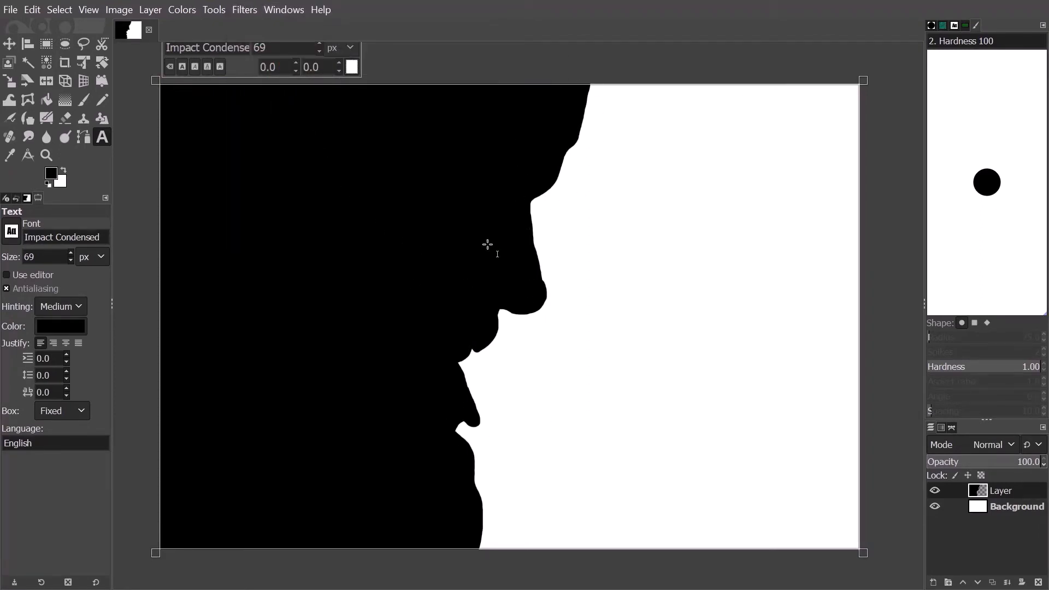
Set the text size to 43 px and enter JUSTICE IS BLIND in the text box.
double_click(259, 47)
type("12")
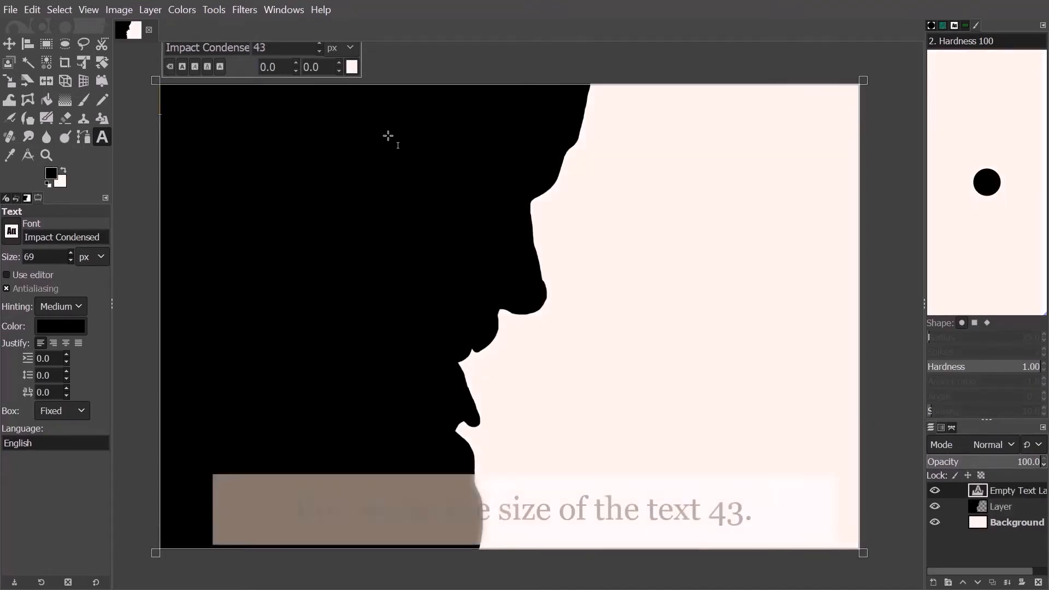
type("Justice is a")
type("JUSTICE IS BLIND")
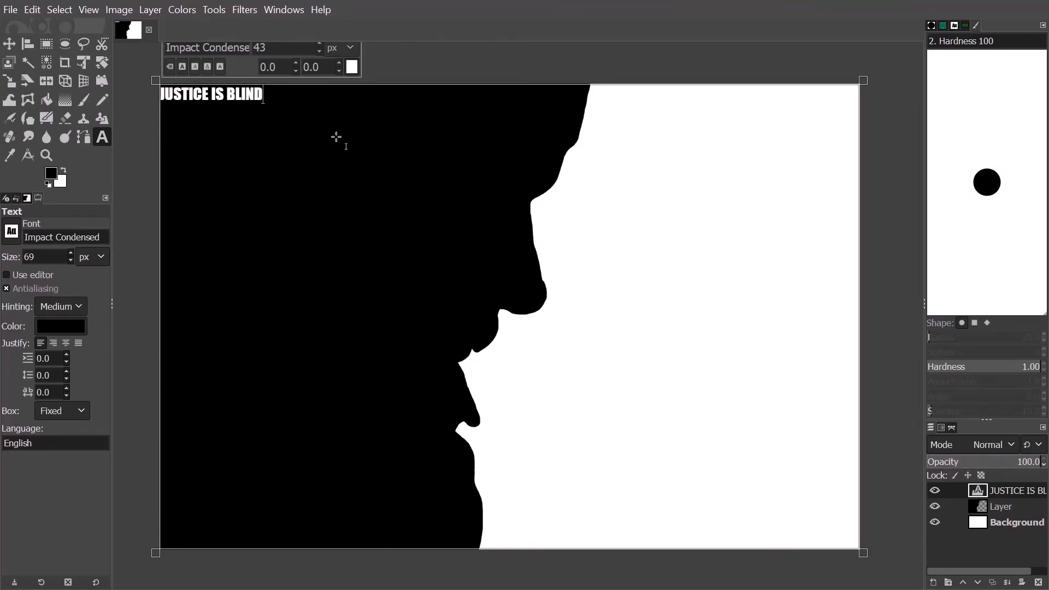
Select the whole JUSTICE IS BLIND text and copy it.
key("ctrl+a")
key("ctrl+c")
Try the Calibri font on the selected JUSTICE IS BLIND text.
left_click(246, 50)
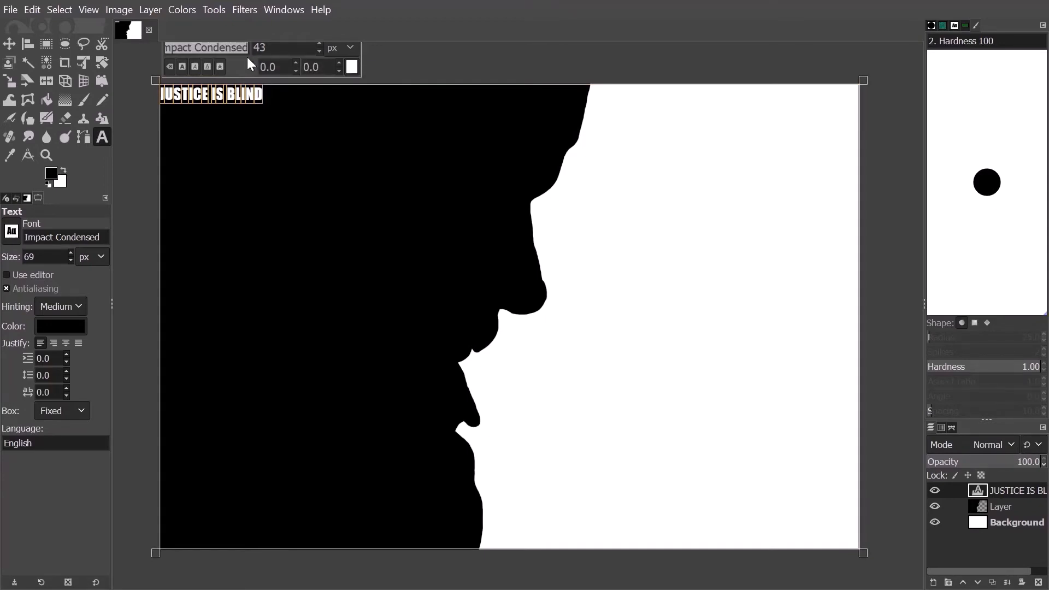
type("Cali")
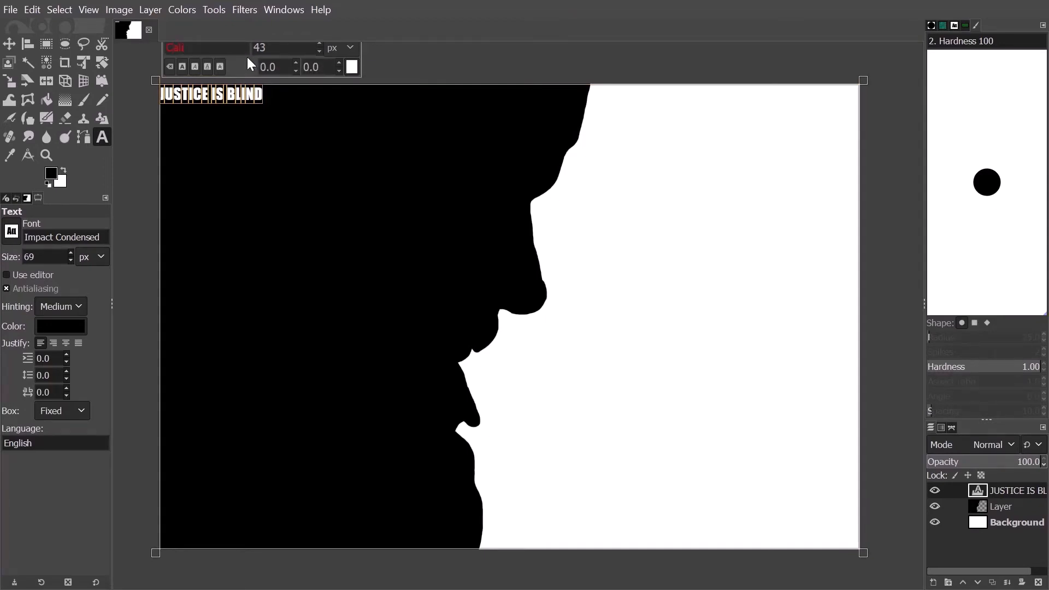
left_click(248, 60)
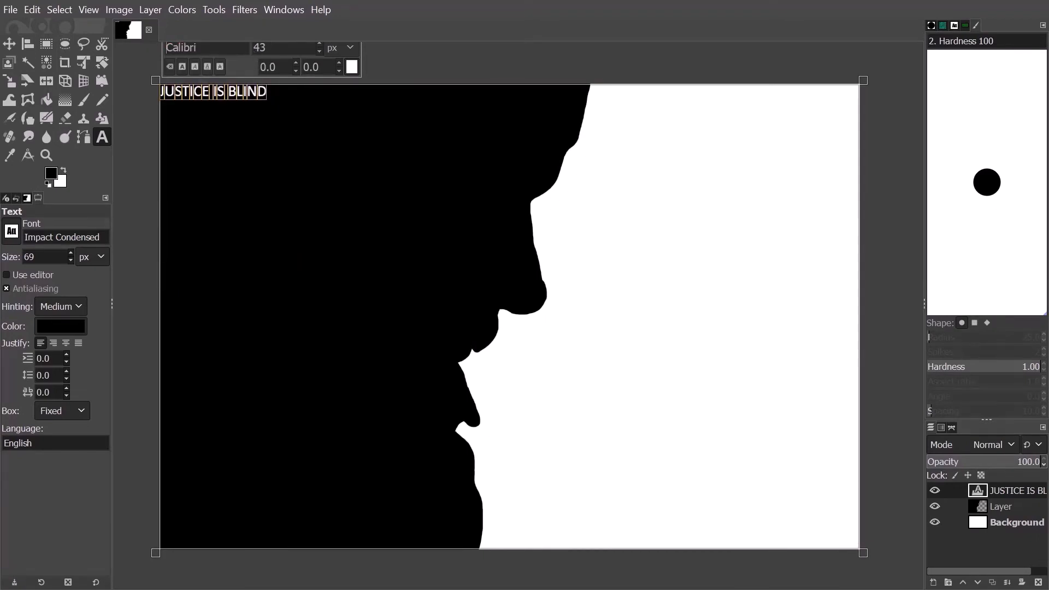
Set the selected text's font to Times New Roman and make it bold.
double_click(181, 48)
type("Ti")
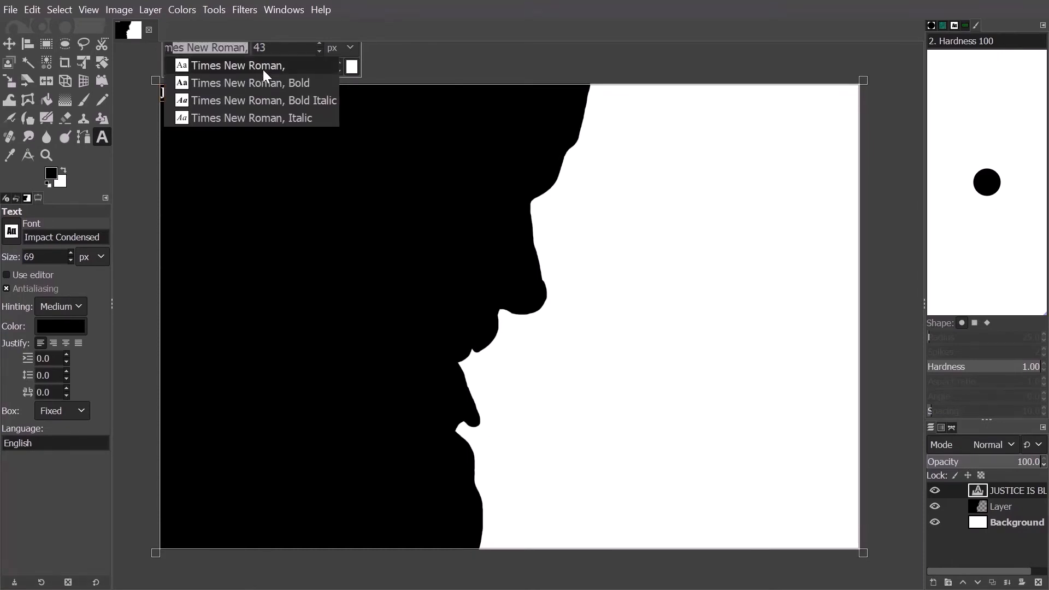
left_click(263, 70)
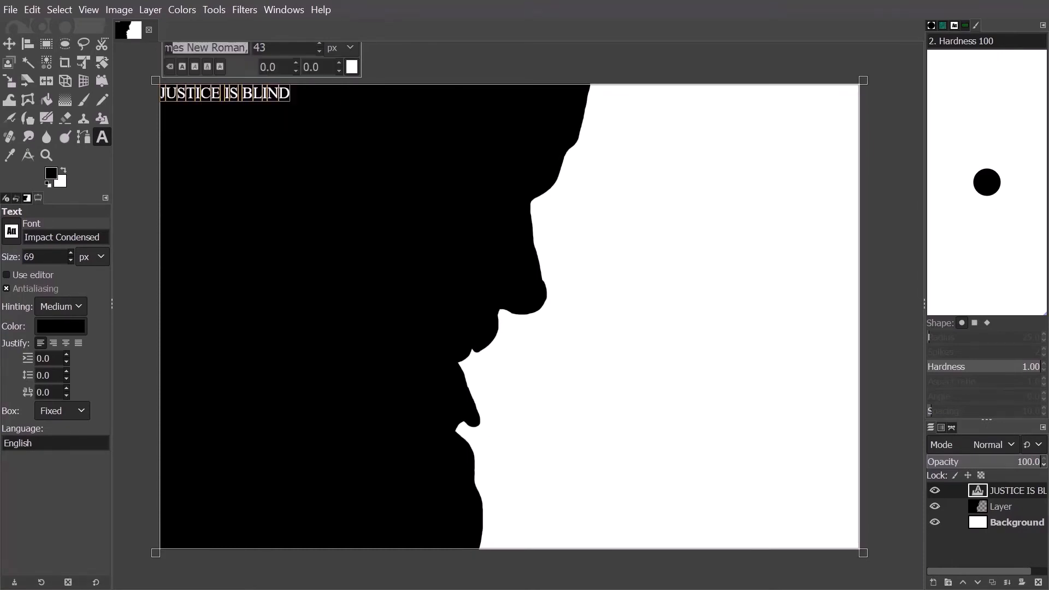
left_click(185, 67)
Paste the copied phrase repeatedly to build five text rows of JUSTICE IS BLIND, three repetitions per row separated by spaces.
key("Return")
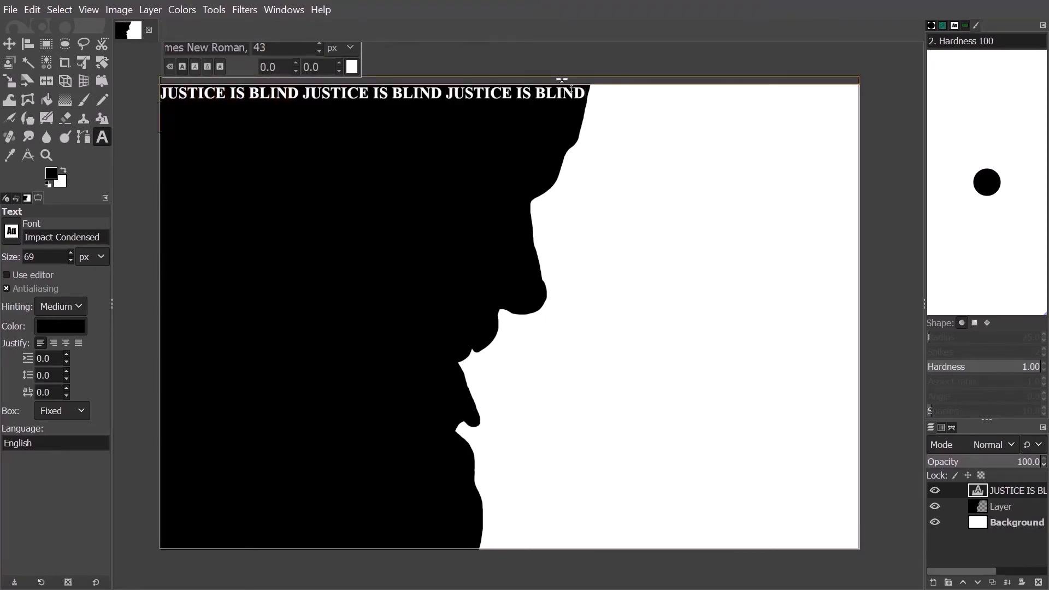
key("ctrl+v")
key("space")
key("ctrl+v")
key("space")
key("ctrl+v")
key("Return")
key("ctrl+v")
key("space")
key("ctrl+v")
key("space")
key("ctrl+v")
key("Return")
key("ctrl+v")
key("space")
key("ctrl+v")
key("space")
key("ctrl+v")
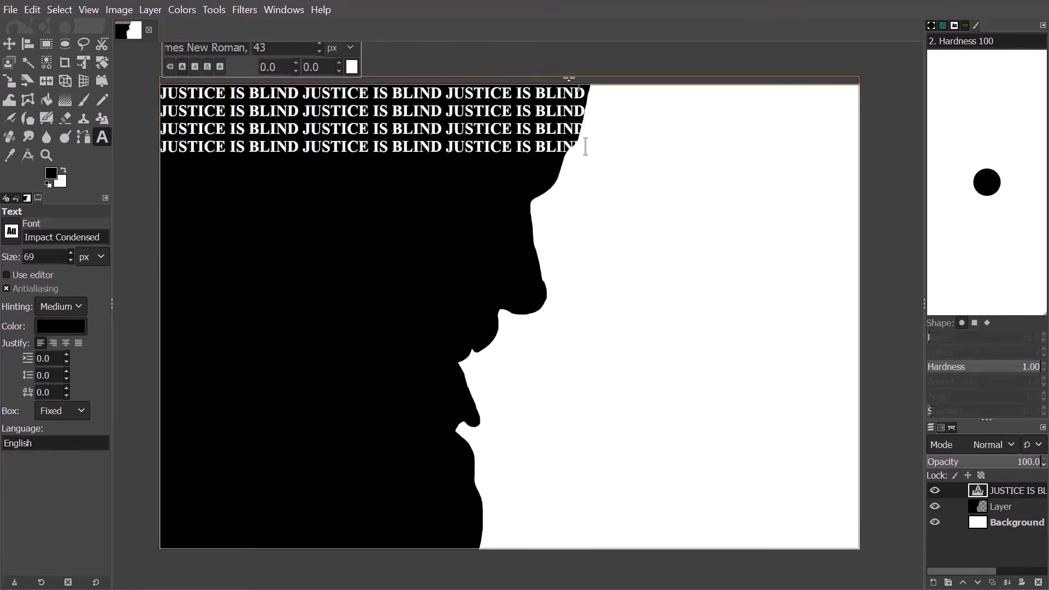
key("Return")
key("ctrl+v")
key("space")
key("ctrl+v")
key("space")
key("ctrl+v")
Copy the five-row text block and paste it five more times on new lines below, filling the canvas height.
key("ctrl+a")
key("ctrl+c")
left_click(703, 169)
key("Return")
key("ctrl+v")
key("Return")
key("ctrl+v")
key("Return")
key("ctrl+v")
key("Return")
key("ctrl+v")
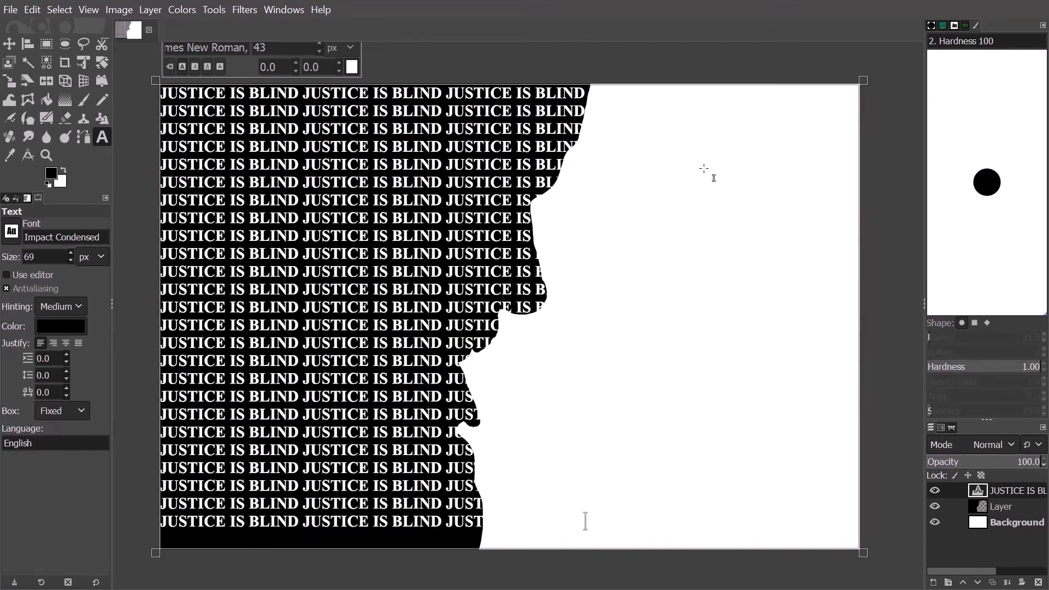
key("Return")
key("ctrl+v")
Try removing the bold style from the whole text block, and undo the change.
key("ctrl+a")
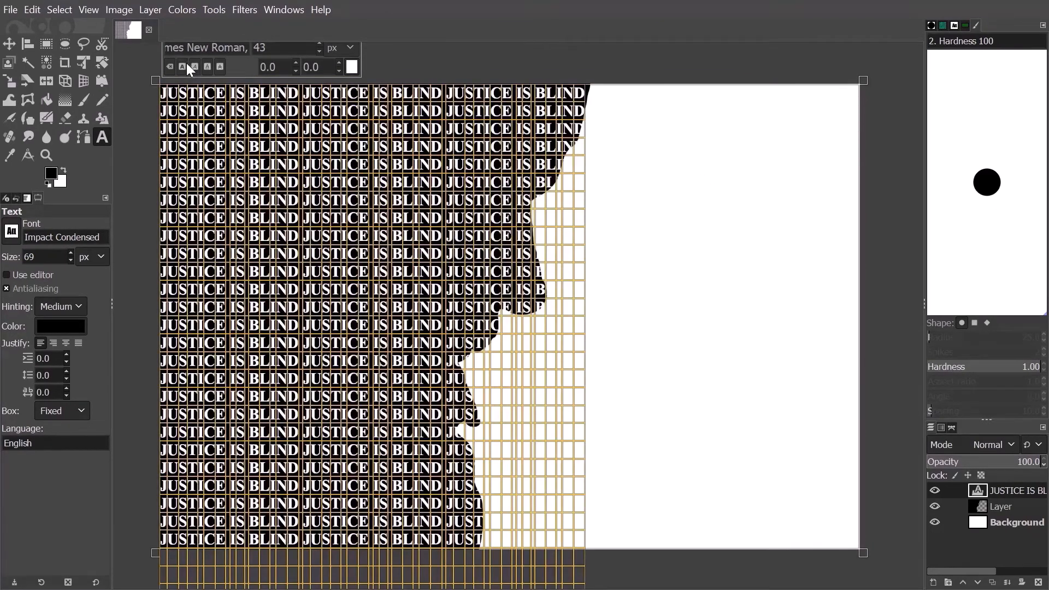
left_click(185, 63)
left_click(702, 264)
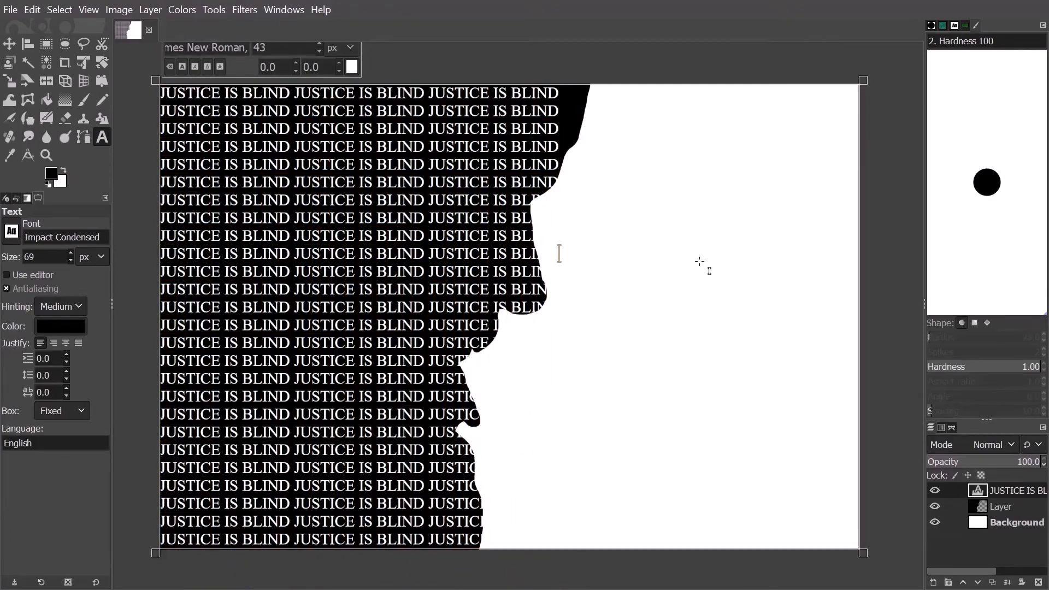
key("ctrl+z")
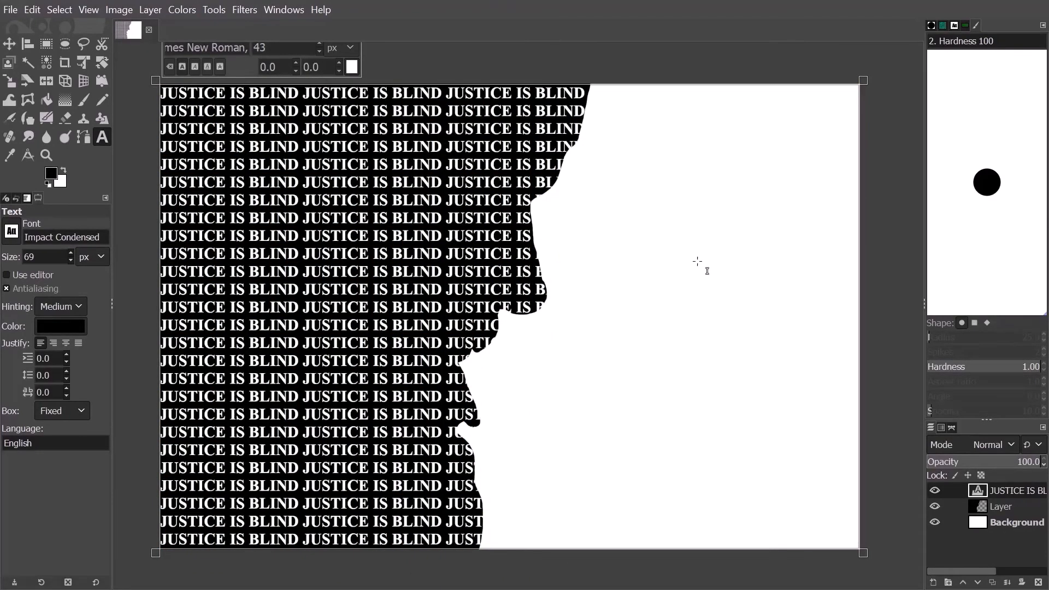
Finish editing the text and hide the white Background layer.
key("Escape")
key("m")
left_click(935, 522)
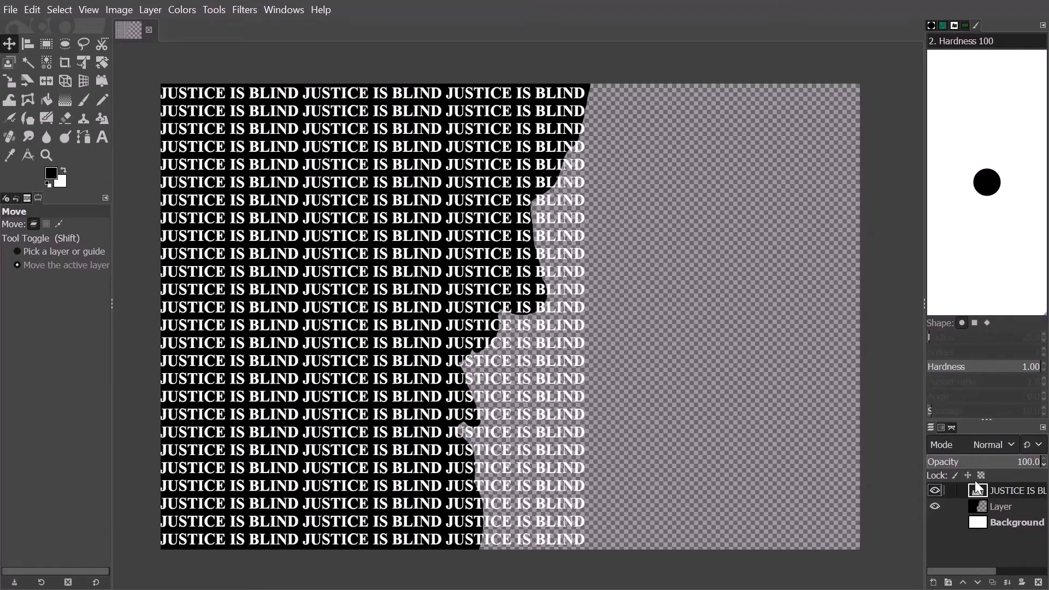
Reopen the text for editing and trim the fourth and fifth rows to end in BLI along the forehead.
left_click(102, 136)
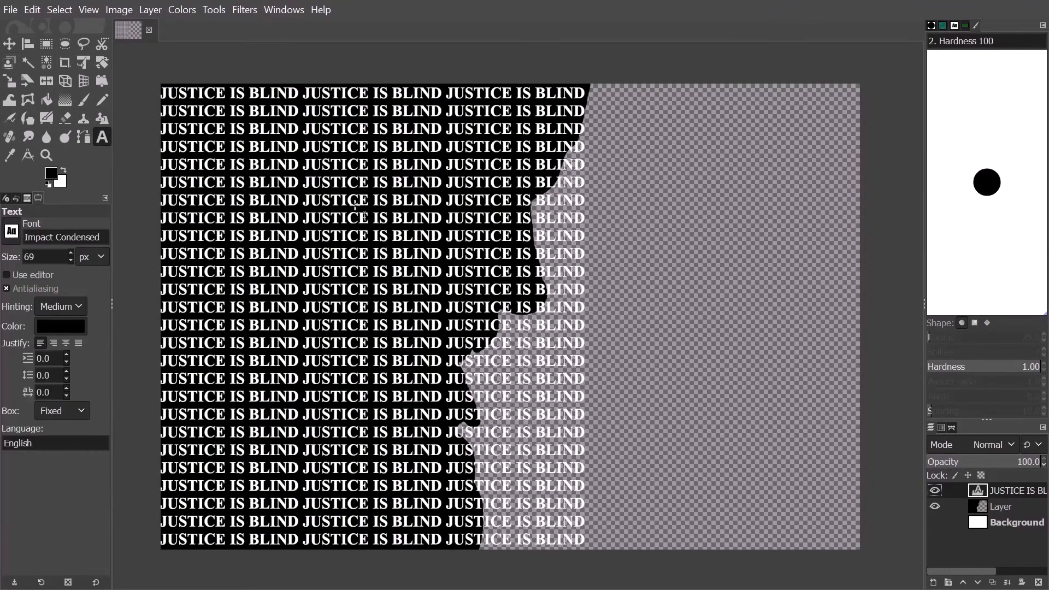
left_click(406, 212)
scroll(527, 151, "up", 3)
scroll(705, 162, "up", 1)
scroll(705, 163, "up", 1)
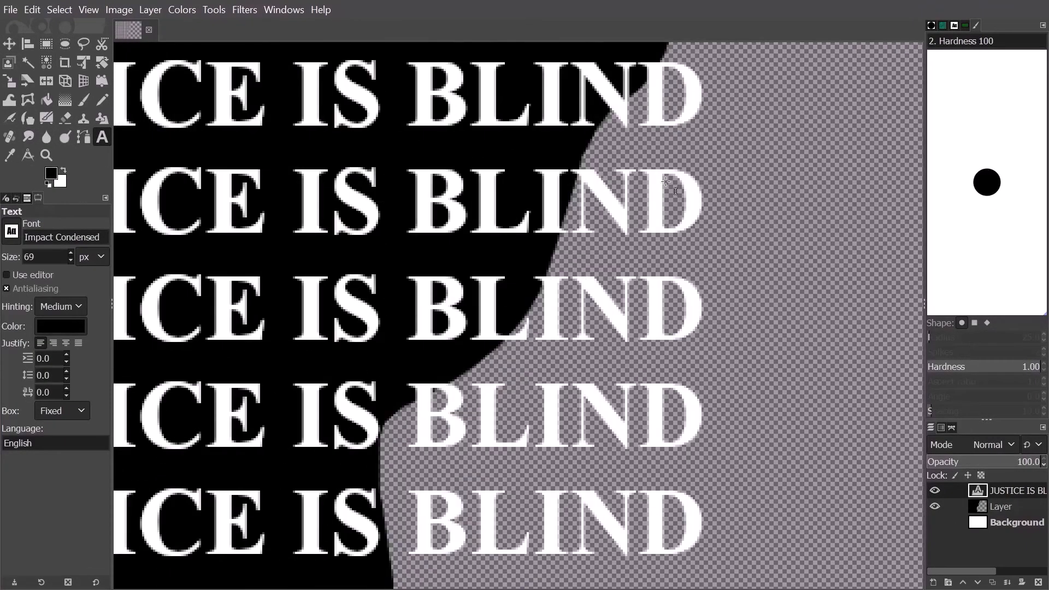
left_click_drag(580, 196, 683, 204)
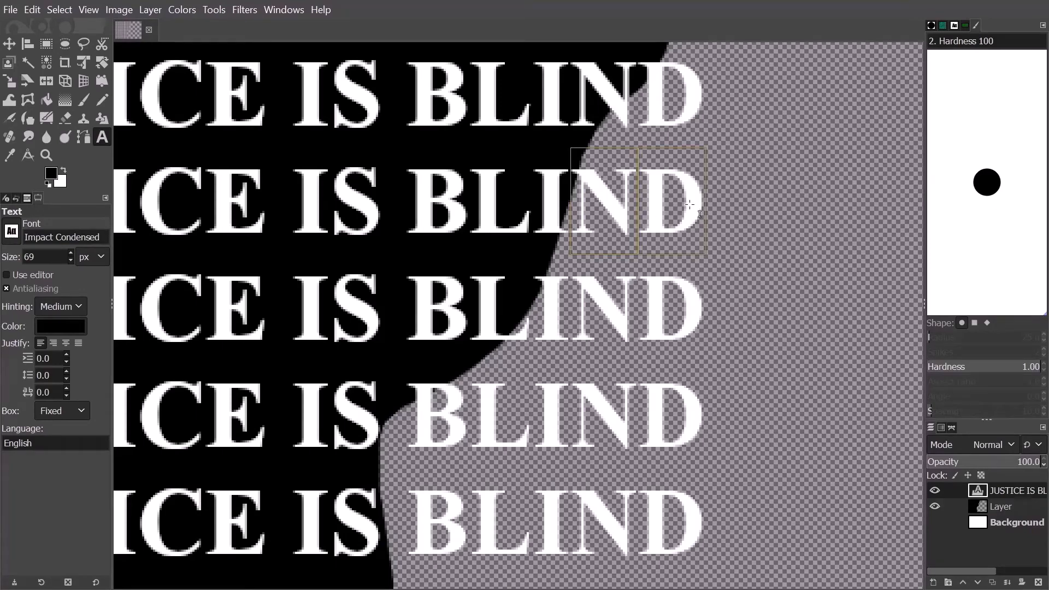
key("BackSpace")
scroll(689, 205, "up", 1)
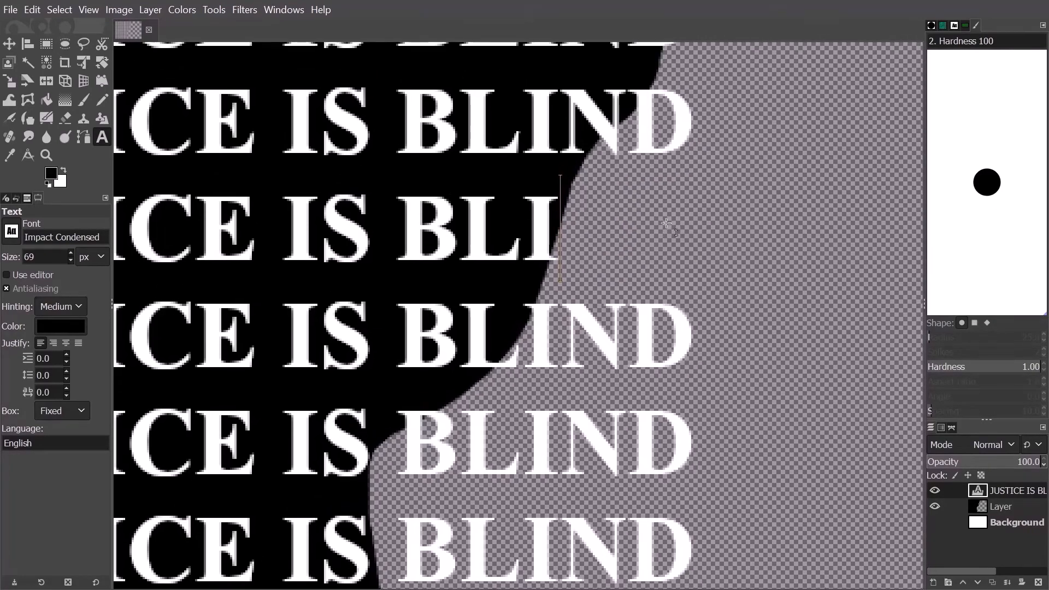
scroll(666, 223, "up", 1)
key("Up")
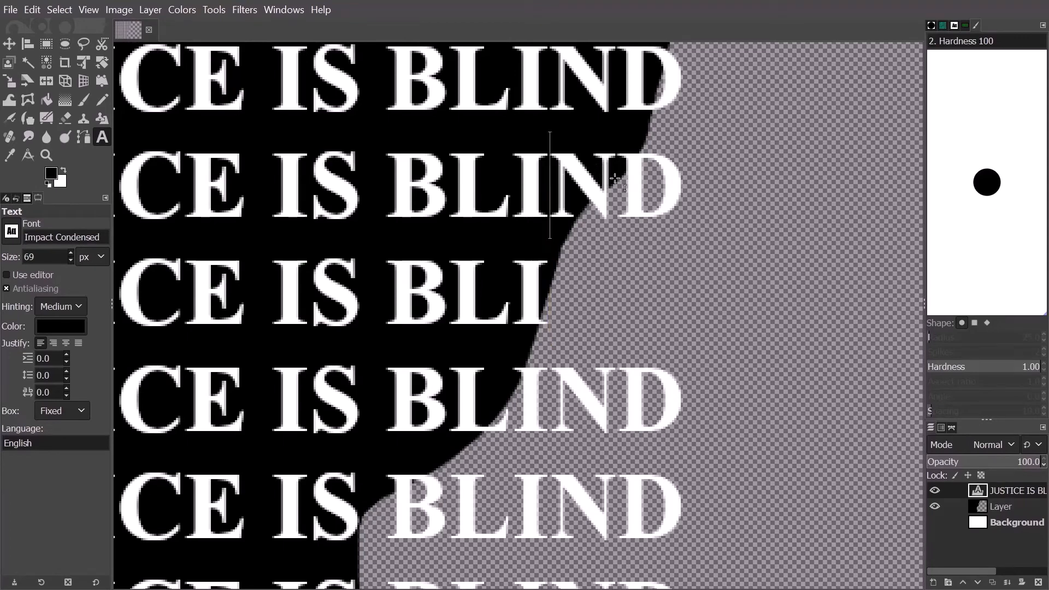
key("shift+End")
key("BackSpace")
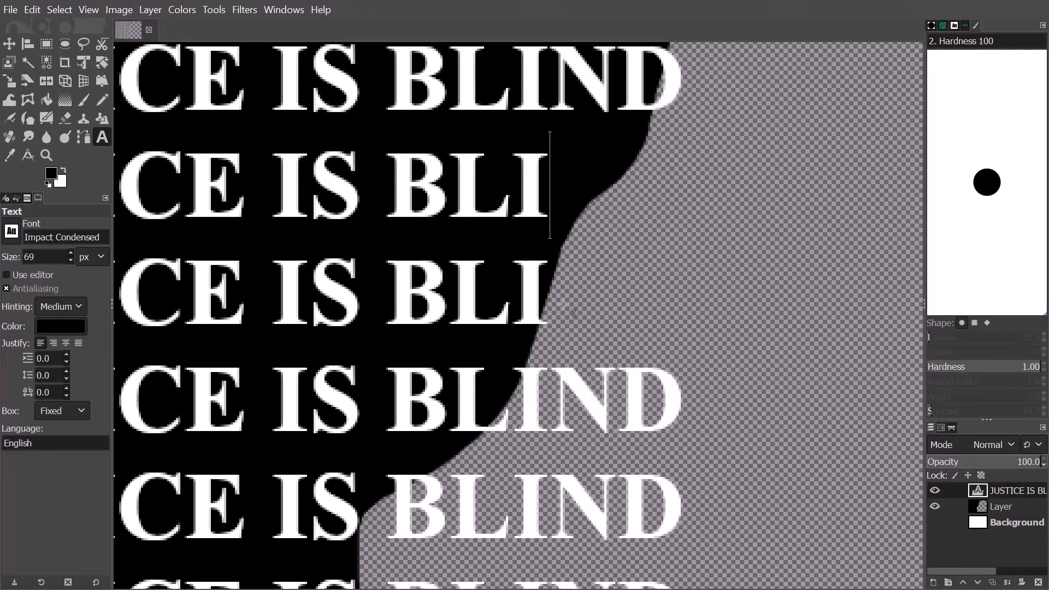
Trim the fifth row to end in BL, the sixth in B and the third in BLIN, following the silhouette's edge.
left_click(529, 306)
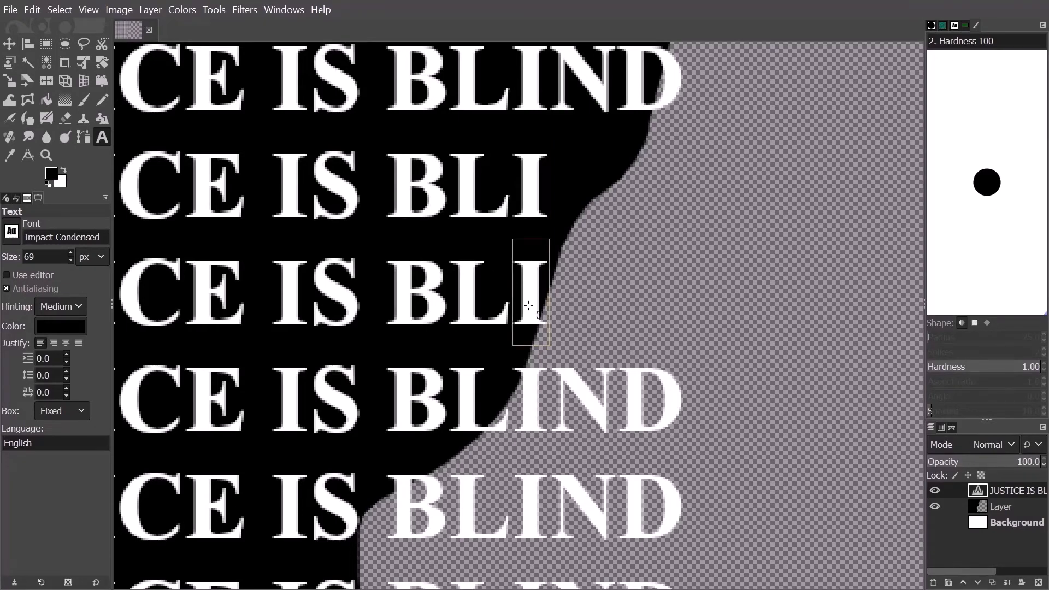
key("BackSpace")
left_click(473, 409)
key("shift+End")
key("BackSpace")
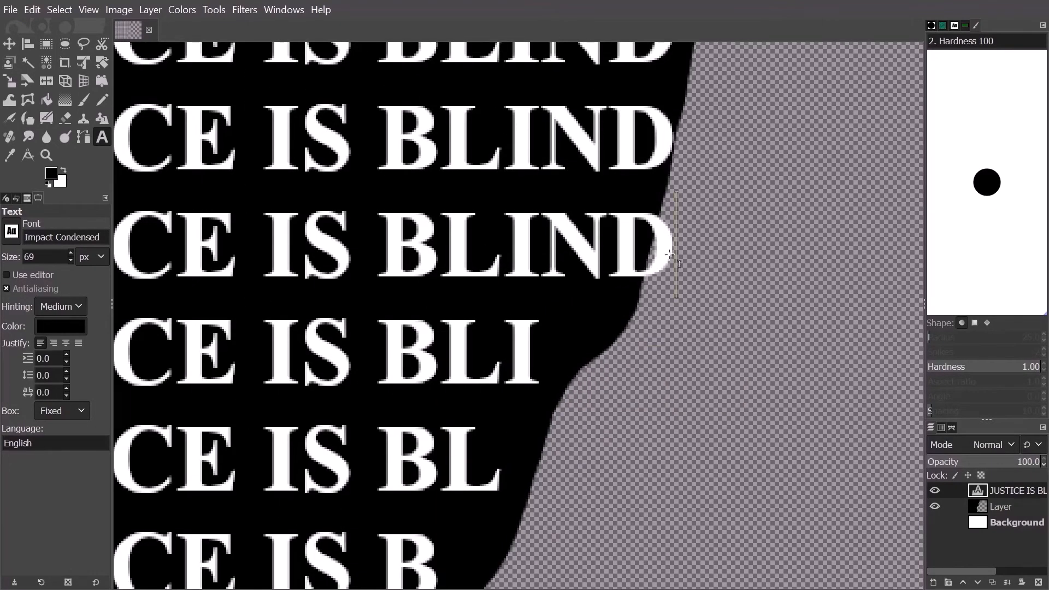
key("BackSpace")
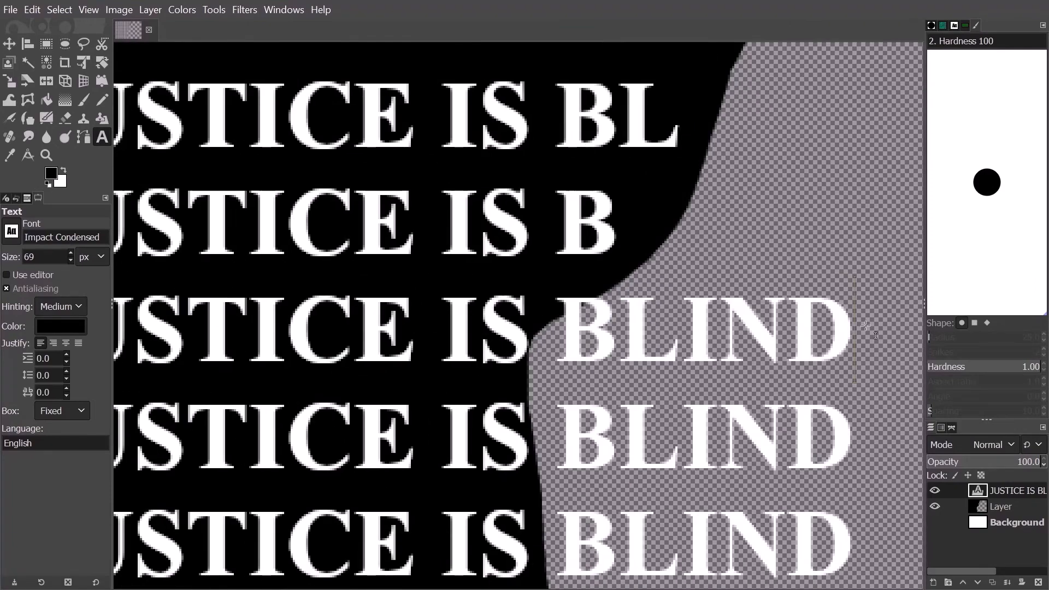
Delete the final BLIND from the seventh through eleventh rows so they end in IS.
key("shift+End")
key("BackSpace")
scroll(568, 300, "down", 3)
left_click_drag(879, 295, 568, 299)
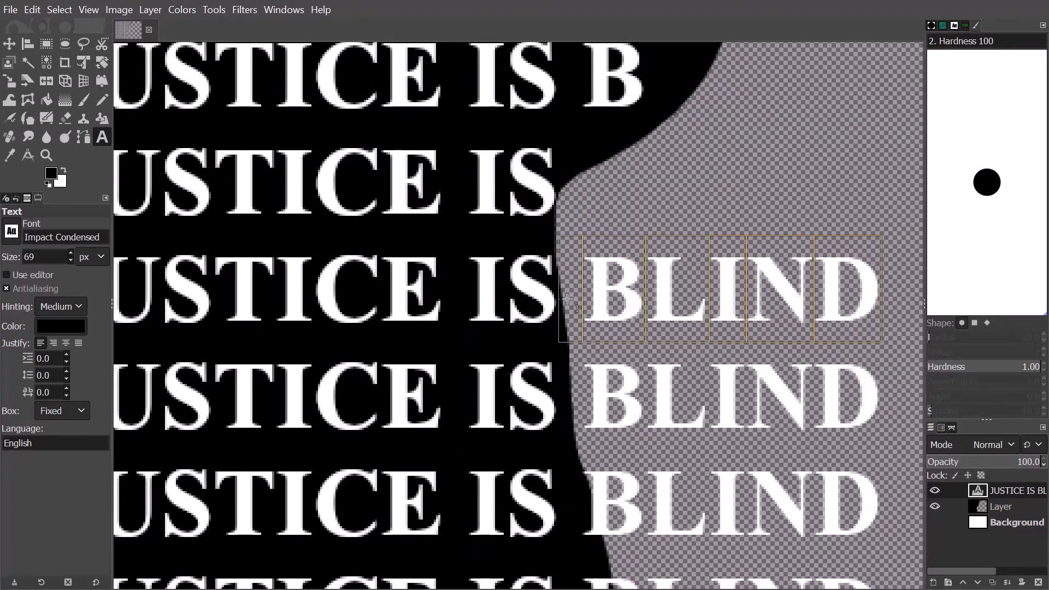
key("BackSpace")
left_click_drag(584, 396, 881, 395)
key("BackSpace")
left_click_drag(584, 502, 880, 501)
key("BackSpace")
scroll(874, 491, "down", 5)
scroll(683, 306, "down", 2)
left_click_drag(504, 256, 798, 252)
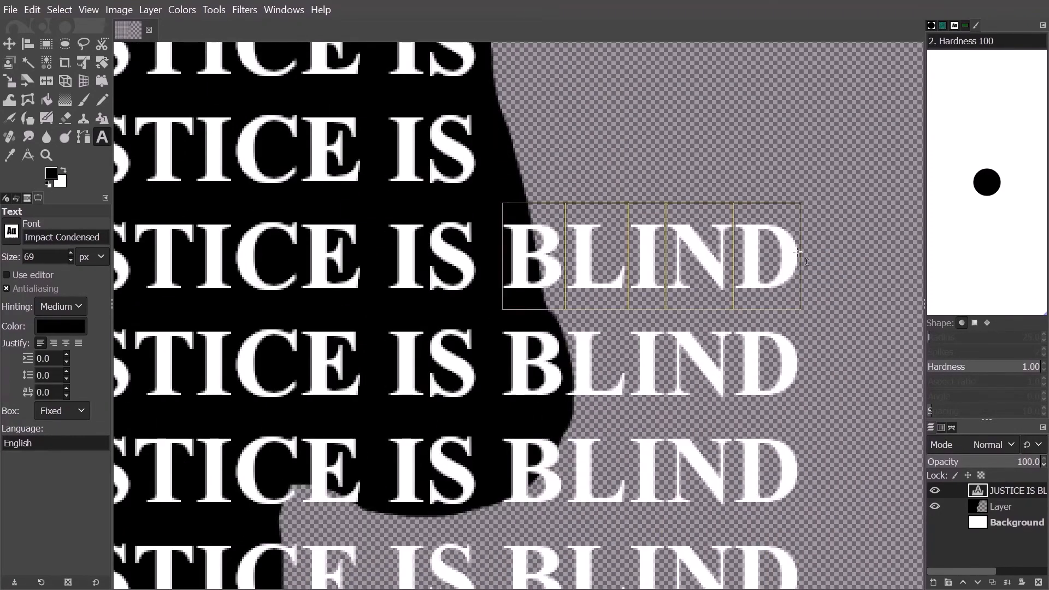
key("BackSpace")
Trim the twelfth row to end in B, and in the thirteenth remove the final BLIND and blank out CE under the nose.
left_click_drag(797, 362, 571, 363)
key("BackSpace")
left_click_drag(506, 469, 798, 470)
key("BackSpace")
scroll(398, 280, "down", 4)
scroll(397, 280, "left", 2)
left_click_drag(493, 256, 400, 263)
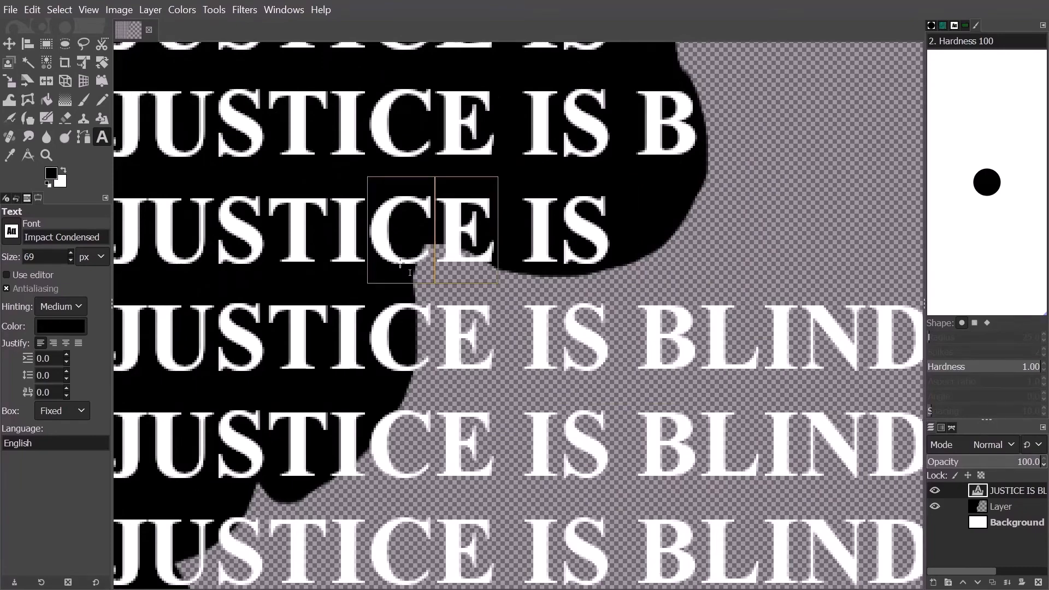
key("BackSpace")
Trim the fourteenth row to end in JUSTI and the fifteenth in JUST along the upper lip.
left_click_drag(369, 328, 933, 342)
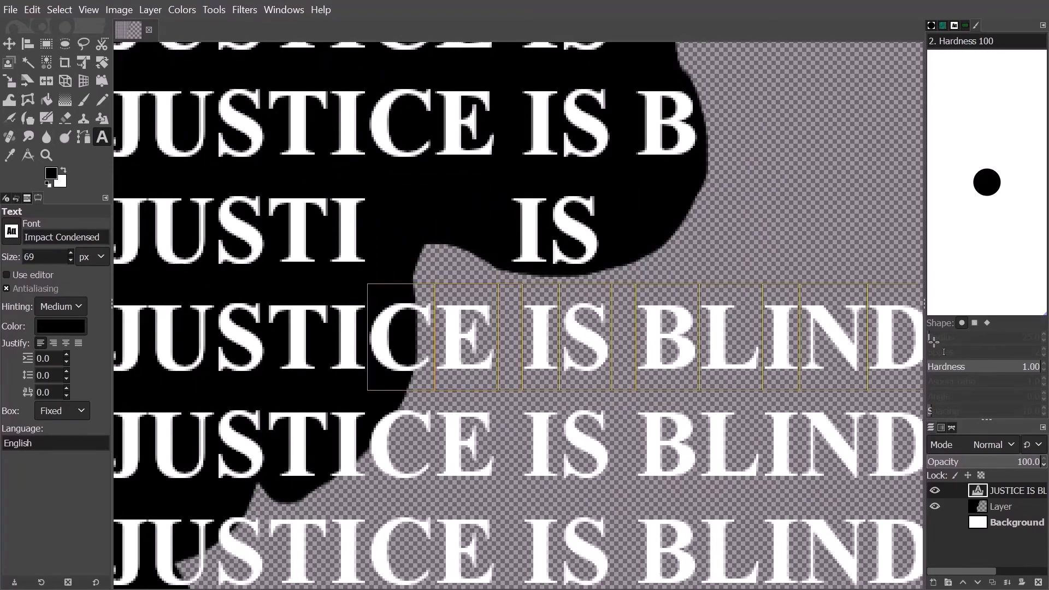
key("BackSpace")
scroll(371, 356, "down", 5)
scroll(371, 355, "left", 1)
scroll(389, 323, "down", 1)
left_click_drag(374, 213, 401, 228)
key("BackSpace")
key("BackSpace")
Trim the sixteenth row to end in J, and the seventeenth and eighteenth rows in JU.
left_click_drag(227, 300, 863, 269)
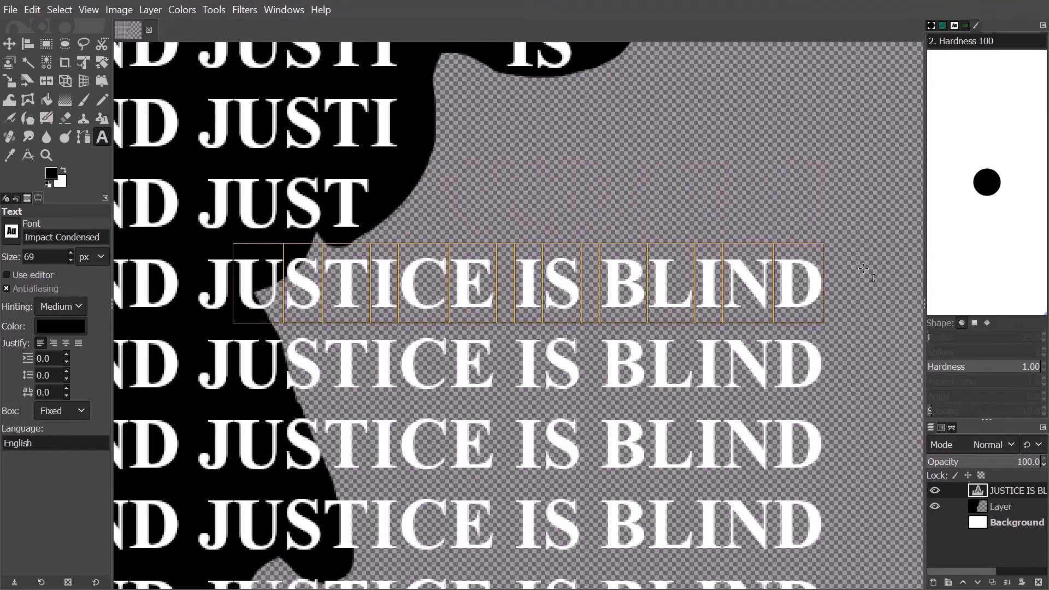
key("BackSpace")
left_click_drag(291, 365, 826, 406)
left_click_drag(826, 394, 292, 350)
key("BackSpace")
left_click_drag(292, 437, 825, 437)
key("BackSpace")
Trim the nineteenth row to end in JUS, the twentieth in J and the twenty-first in JU.
scroll(566, 398, "down", 5)
scroll(567, 399, "left", 1)
left_click_drag(408, 257, 910, 257)
key("BackSpace")
left_click_drag(321, 339, 909, 360)
key("BackSpace")
left_click_drag(368, 421, 907, 421)
key("BackSpace")
Trim the remaining rows down to the canvas's lower edge so each ends in JUS.
left_click_drag(410, 499, 983, 537)
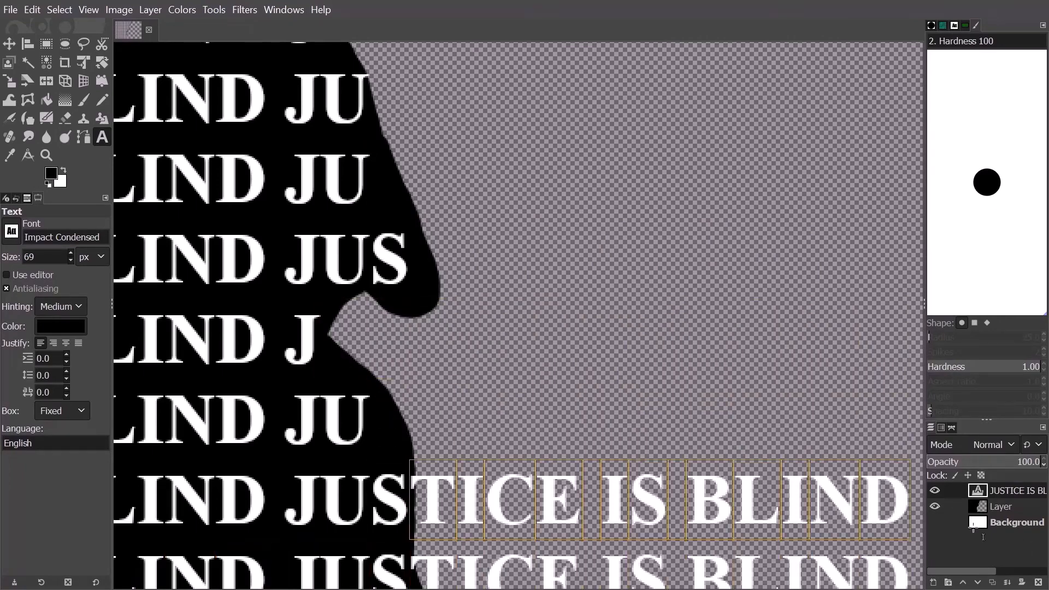
key("BackSpace")
scroll(546, 328, "down", 5)
scroll(546, 328, "right", 1)
left_click_drag(328, 322, 831, 325)
key("BackSpace")
left_click_drag(328, 401, 830, 404)
key("BackSpace")
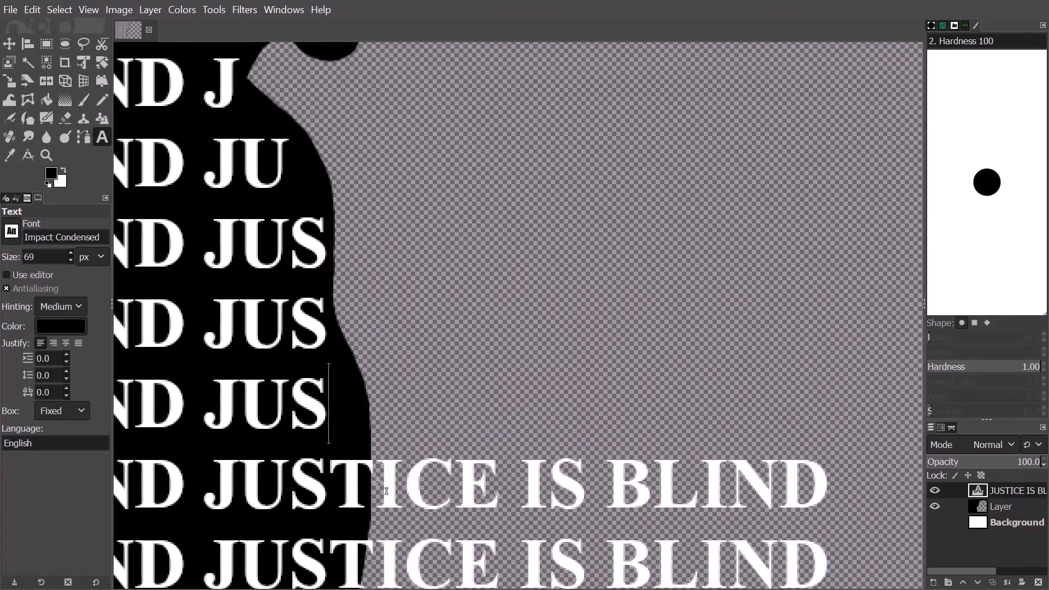
left_click_drag(377, 480, 830, 484)
key("BackSpace")
scroll(445, 480, "down", 3)
left_click_drag(317, 366, 819, 366)
key("BackSpace")
scroll(650, 511, "down", 2)
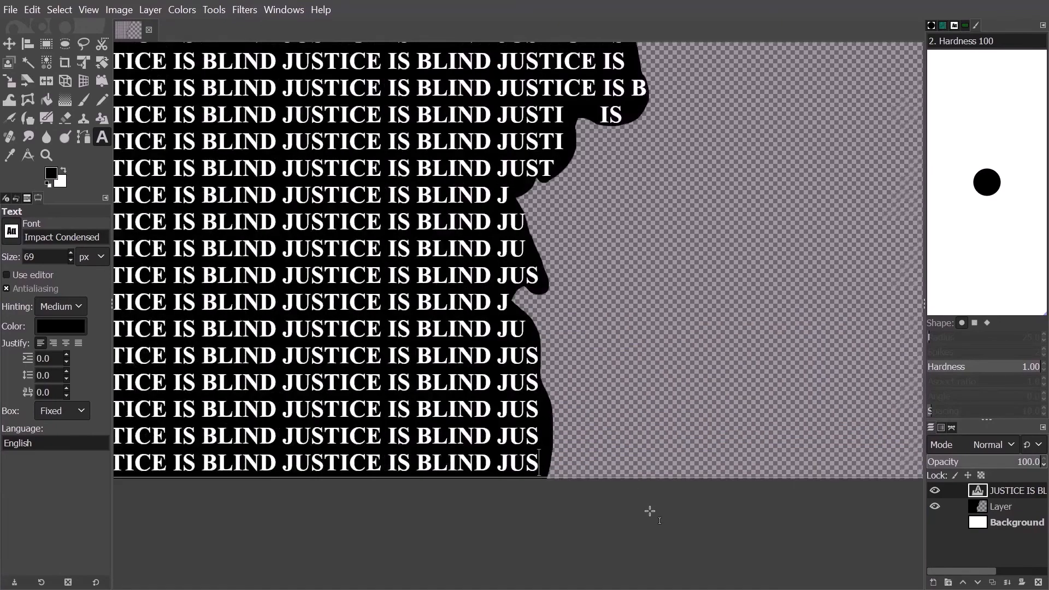
scroll(650, 511, "down", 1)
scroll(652, 439, "up", 1)
Leave text editing, fit the whole image in view and hide the black silhouette layer.
left_click(11, 45)
key("ctrl+shift+j")
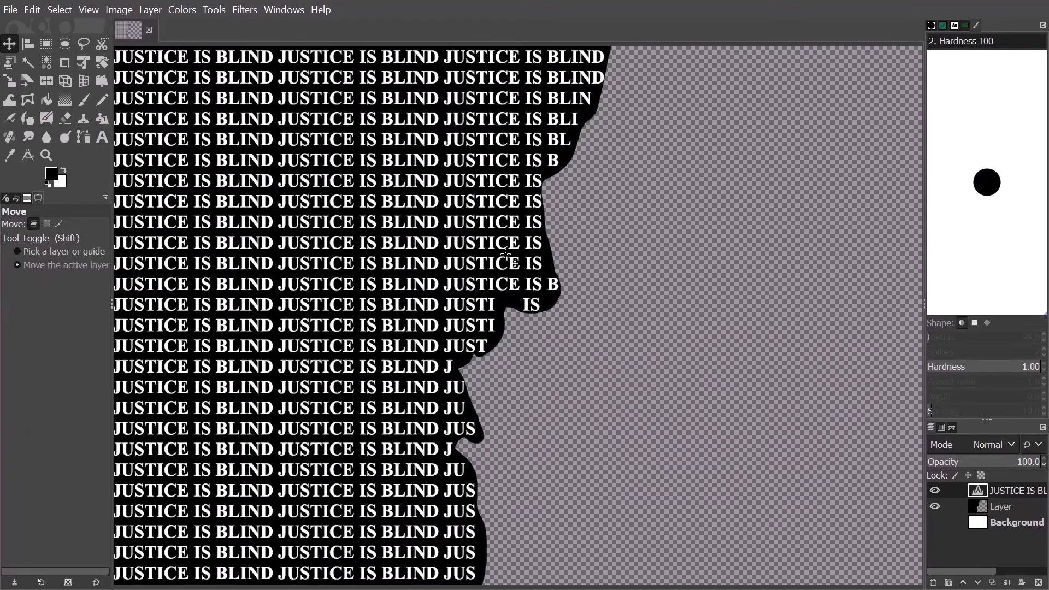
left_click(935, 507)
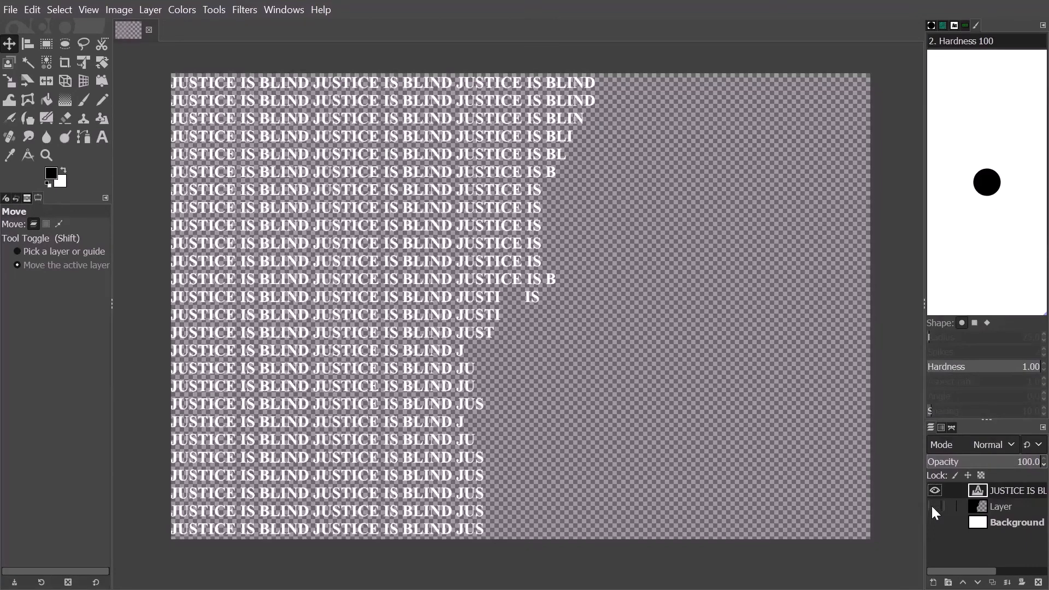
Change the color of the entire text block to black (000000).
left_click(102, 137)
left_click(322, 214)
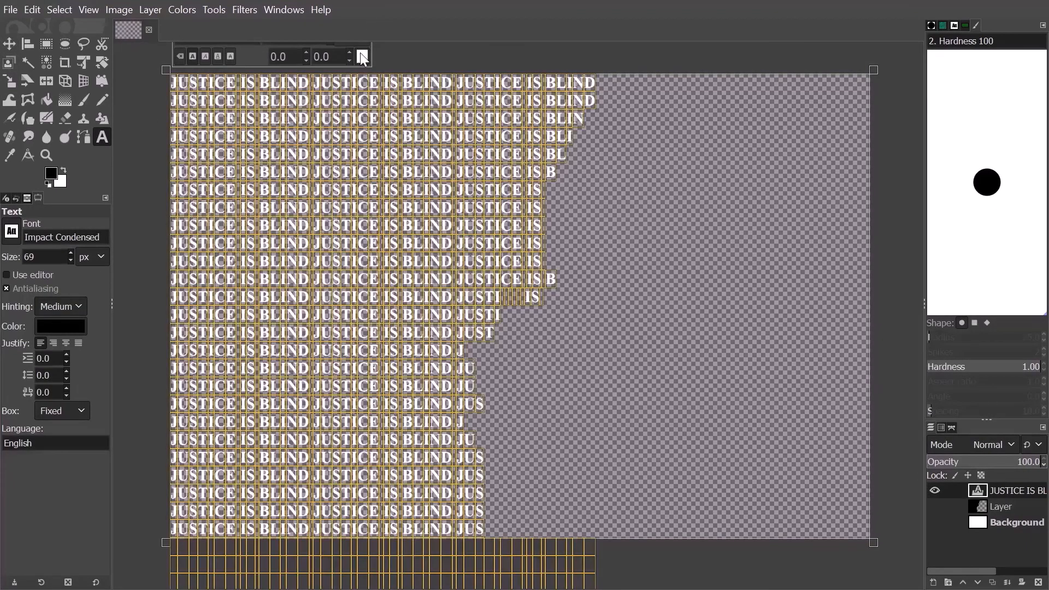
left_click(361, 56)
left_click_drag(279, 143, 234, 227)
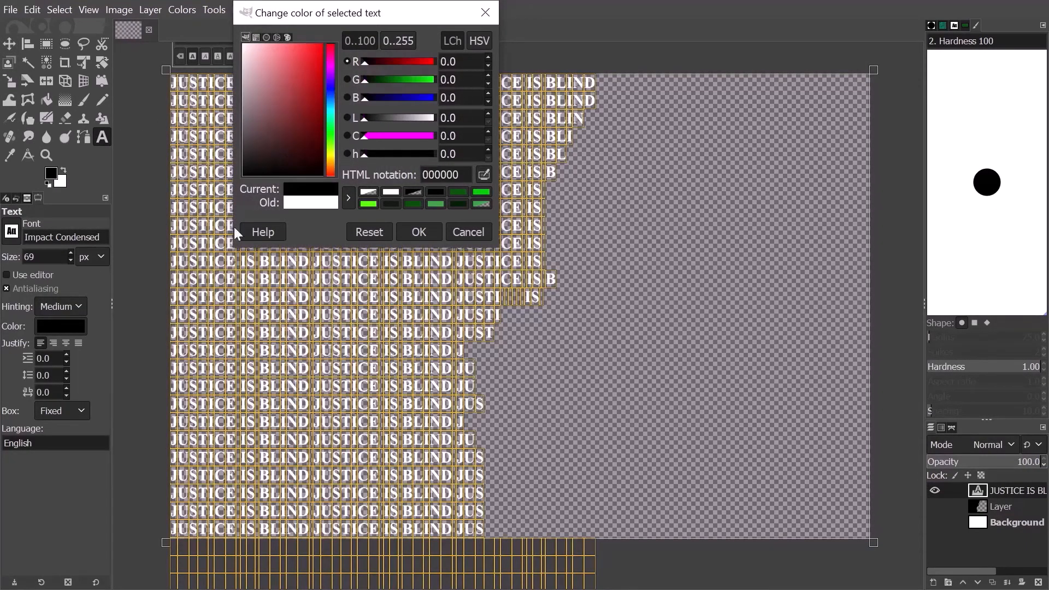
left_click(418, 233)
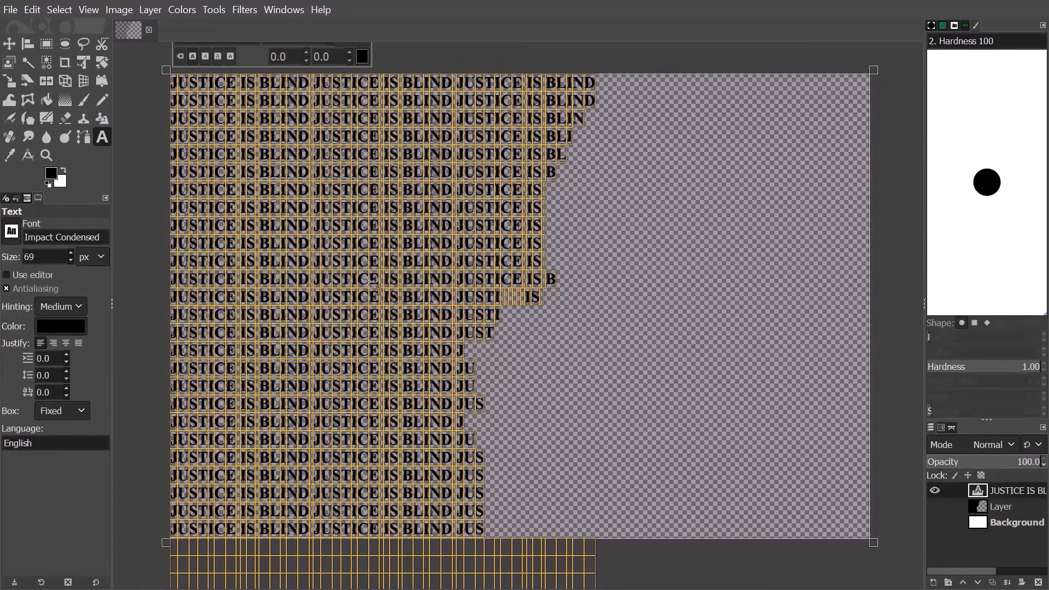
left_click(370, 282)
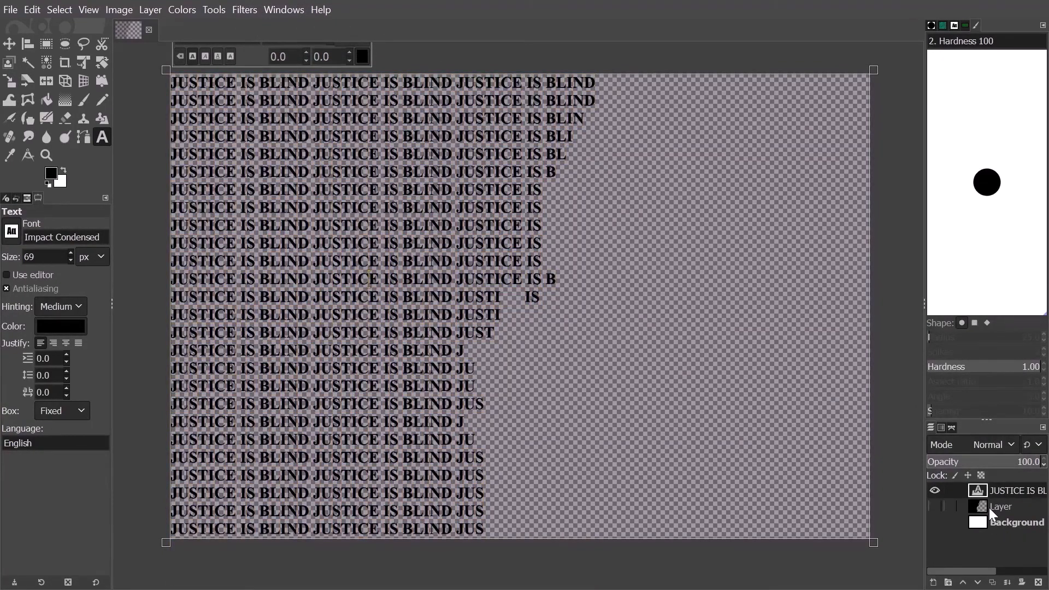
Show the white Background layer again and delete the silhouette layer.
left_click(989, 507)
left_click(937, 518)
key("u")
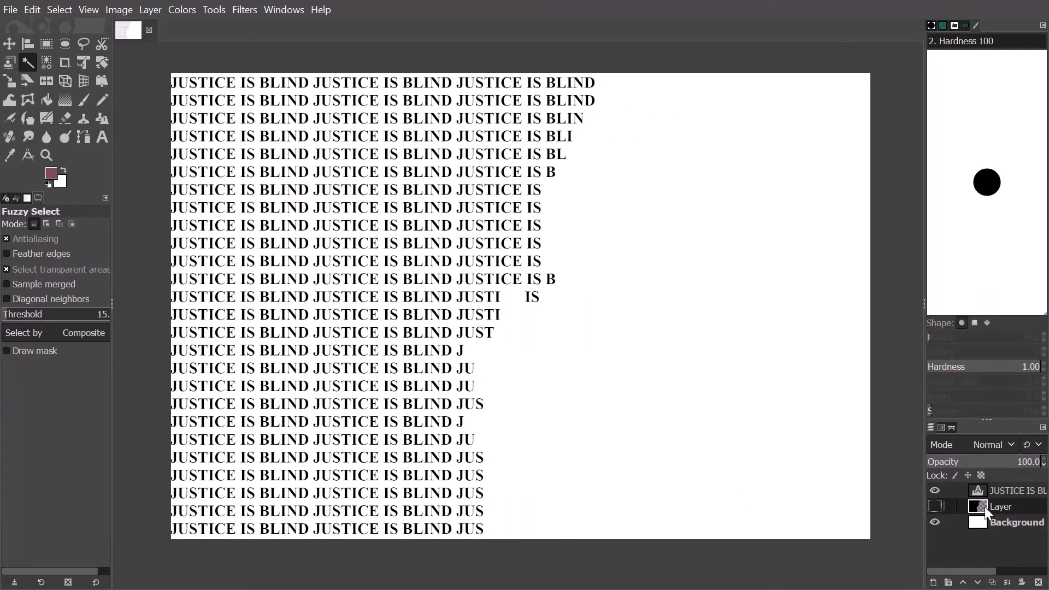
left_click(1038, 583)
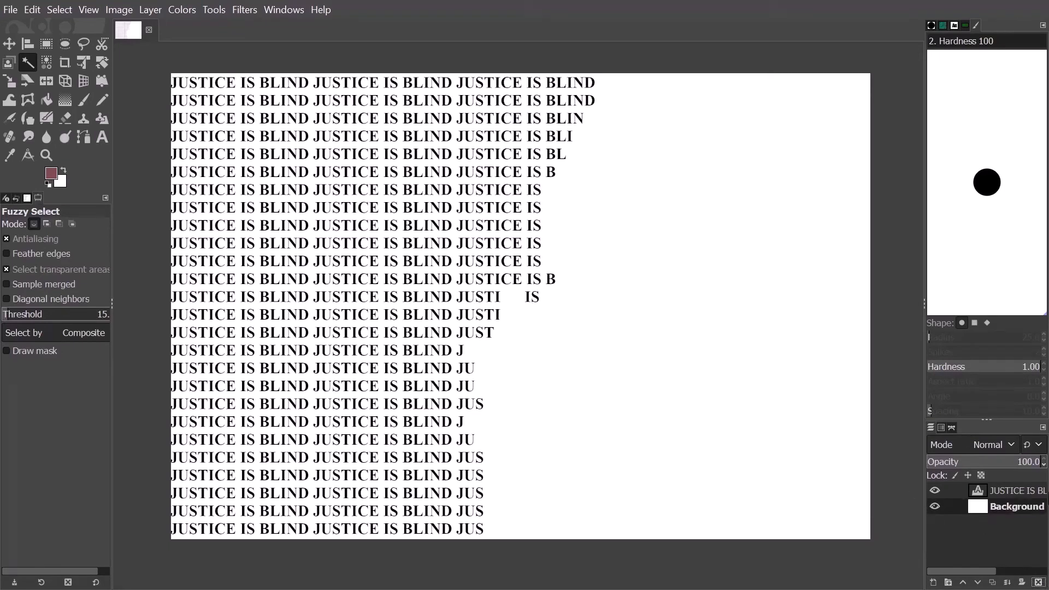
left_click(1027, 502)
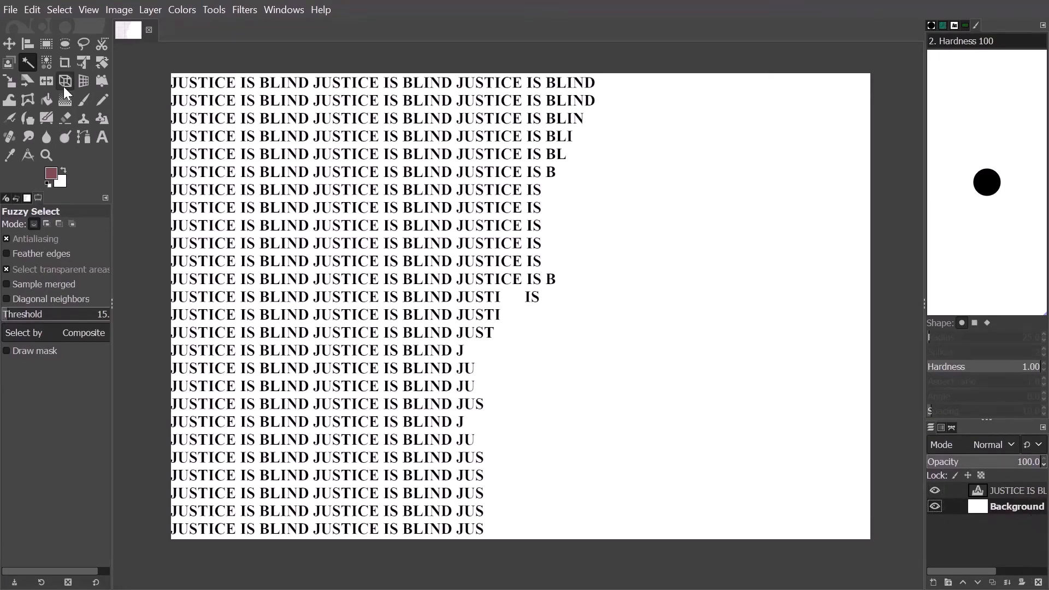